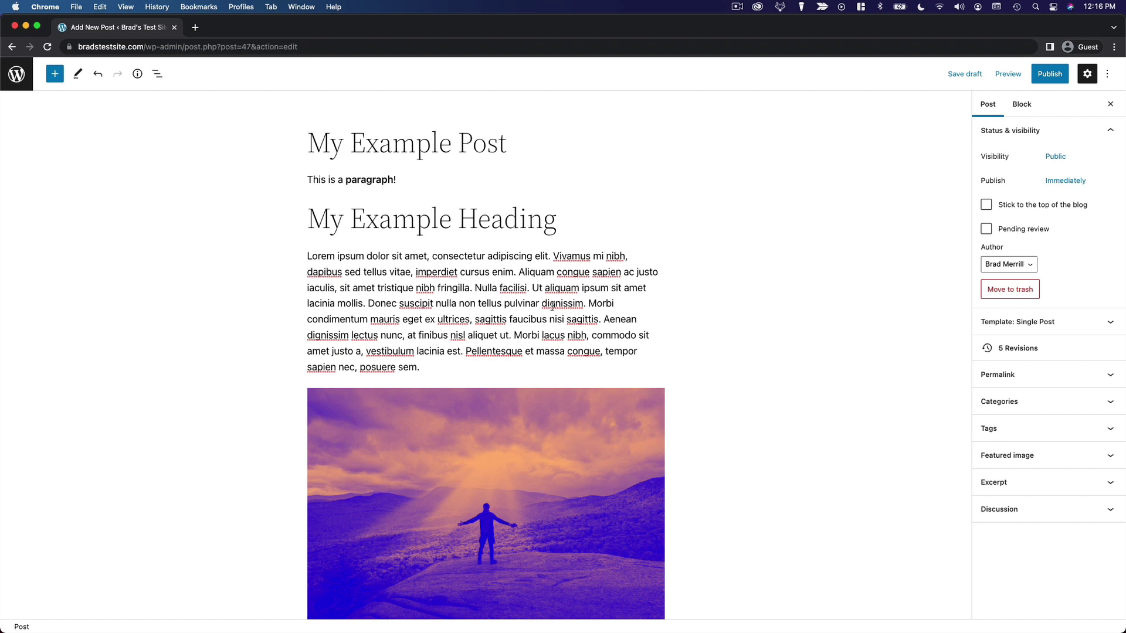
Select the heading, Lorem paragraph and landscape image blocks in turn to inspect them.
{"action": "left_click", "coordinate": [424, 229]}
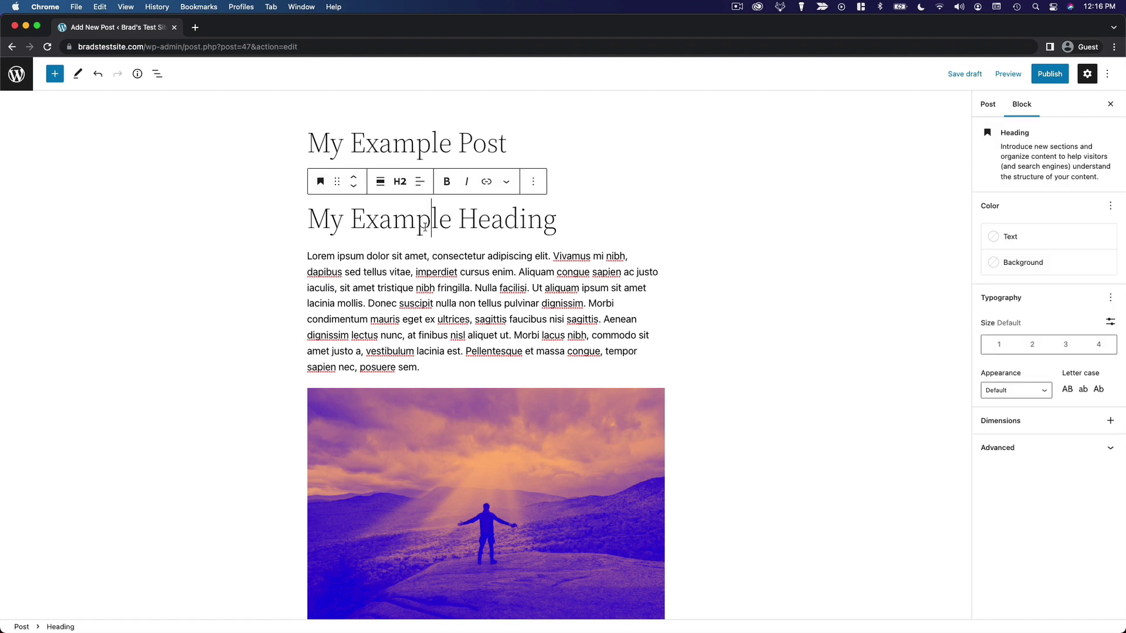
{"action": "left_click", "coordinate": [431, 301]}
{"action": "left_click", "coordinate": [525, 460]}
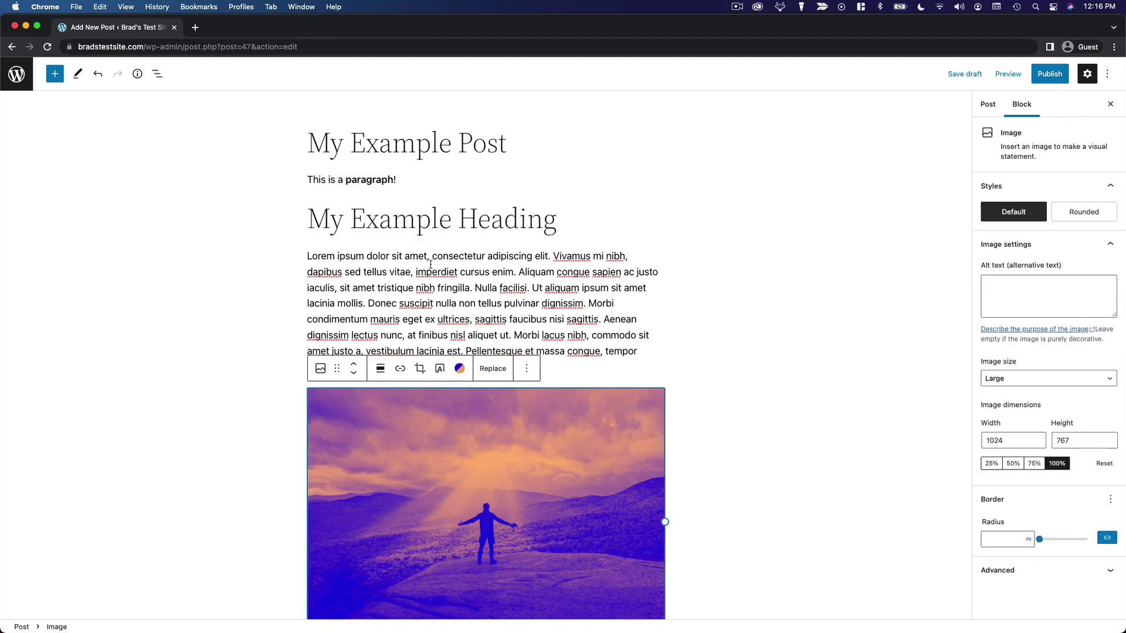
{"action": "left_click", "coordinate": [414, 212]}
{"action": "left_click", "coordinate": [479, 305]}
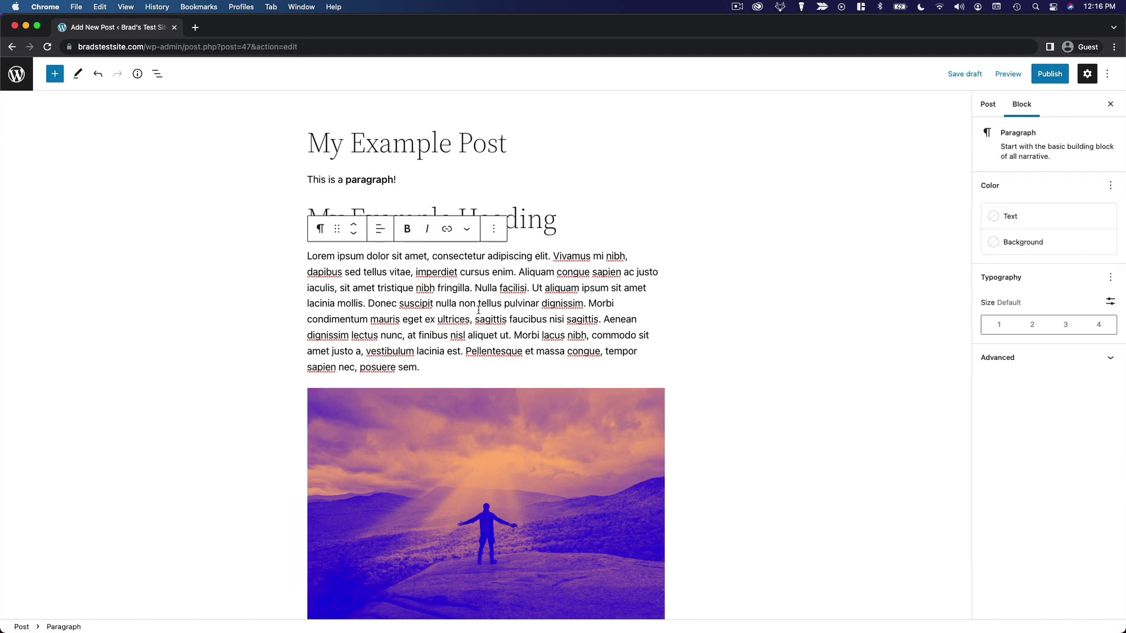
{"action": "scroll", "coordinate": [478, 309], "scroll_direction": "down", "scroll_amount": 2}
{"action": "left_click", "coordinate": [386, 369]}
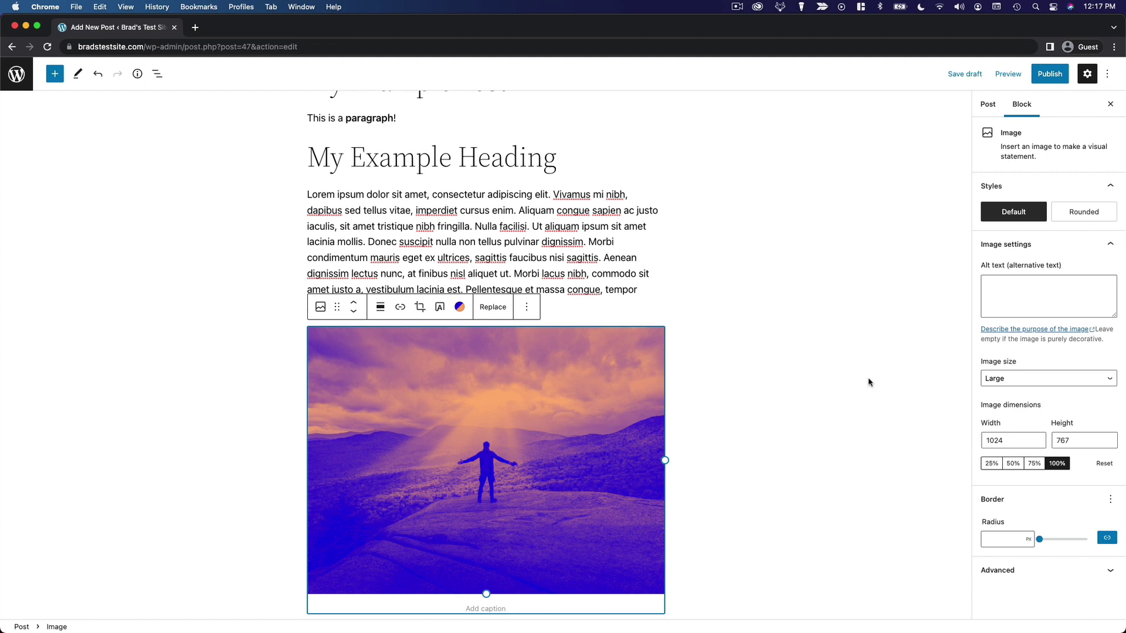
{"action": "scroll", "coordinate": [868, 382], "scroll_direction": "up", "scroll_amount": 1}
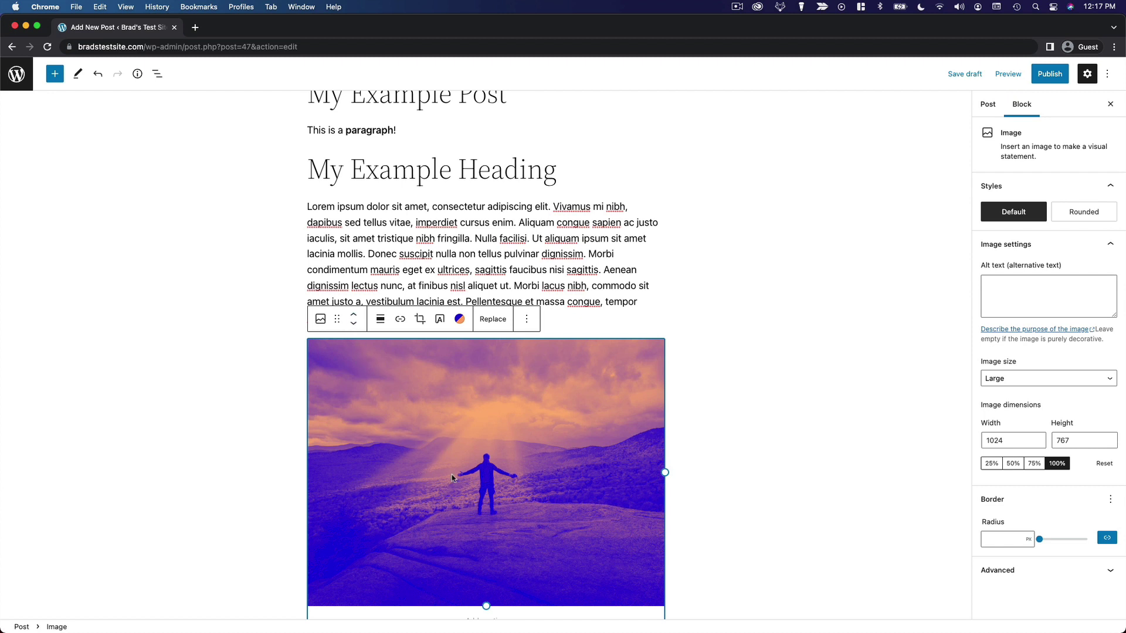
Shift the landscape image up and down with the move arrows around the heading and Lorem paragraph.
{"action": "left_click", "coordinate": [353, 317]}
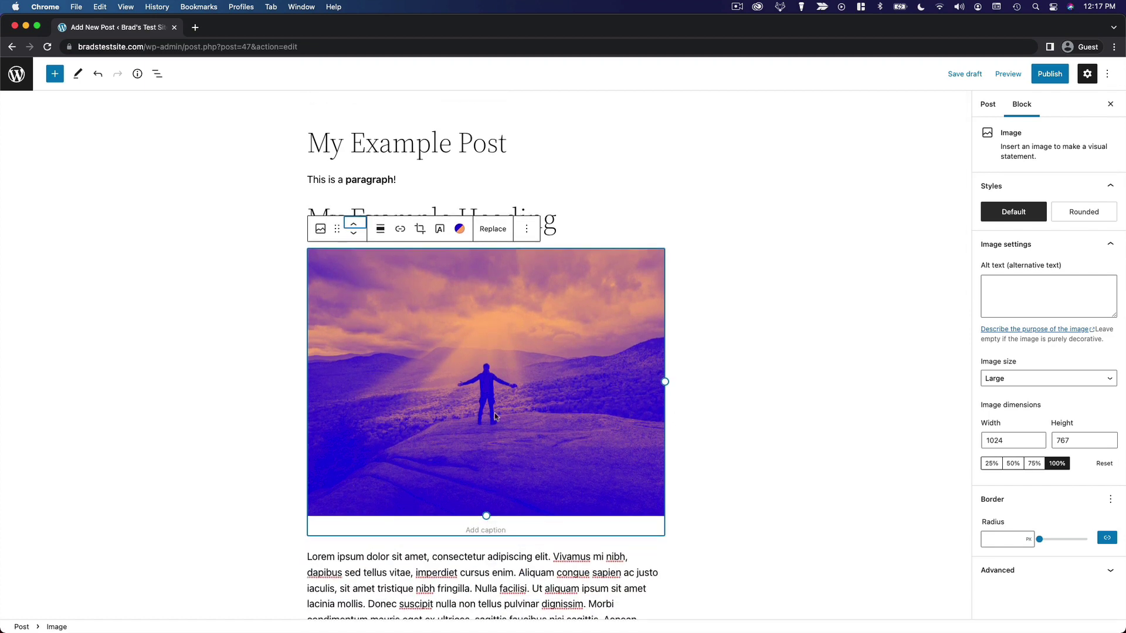
{"action": "left_click", "coordinate": [354, 227]}
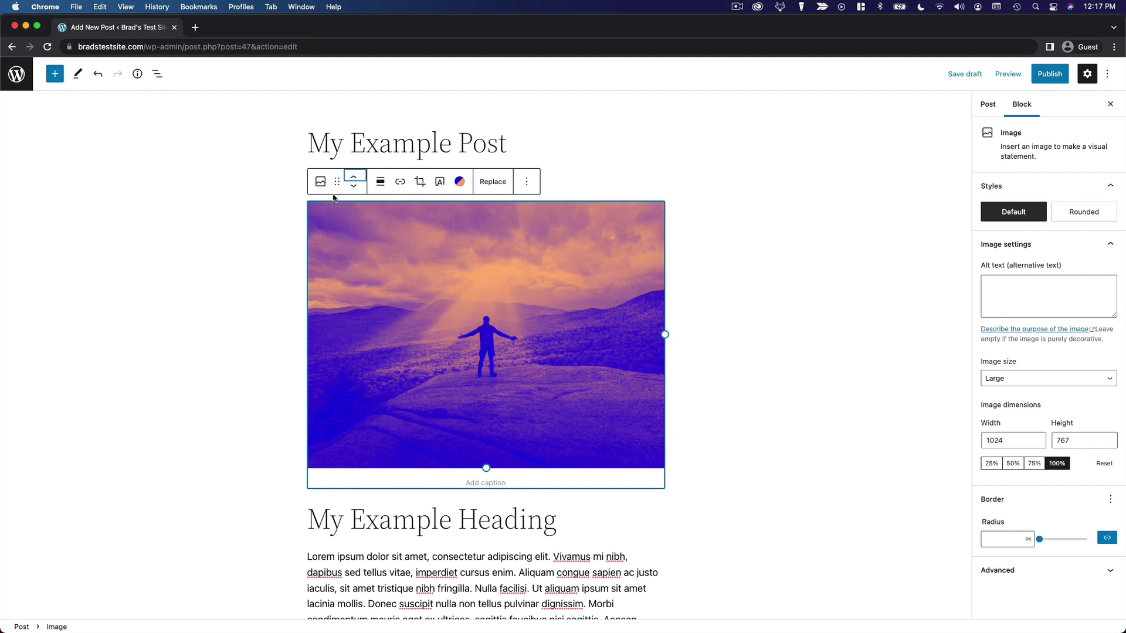
{"action": "left_click", "coordinate": [354, 186]}
{"action": "left_click", "coordinate": [354, 187]}
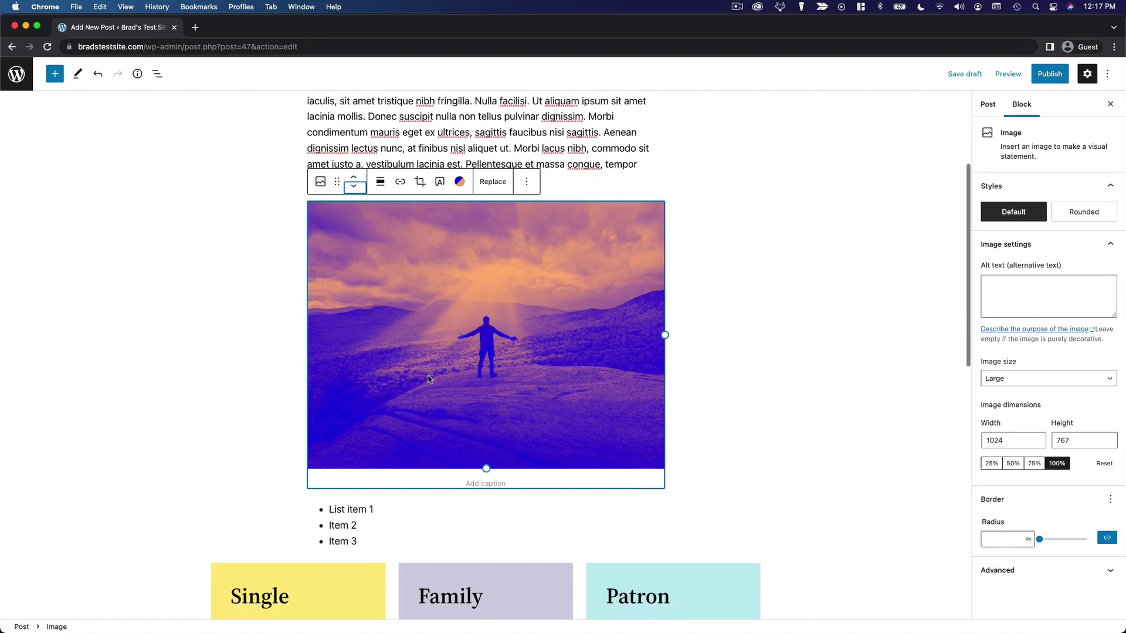
{"action": "scroll", "coordinate": [441, 393], "scroll_direction": "up", "scroll_amount": 3}
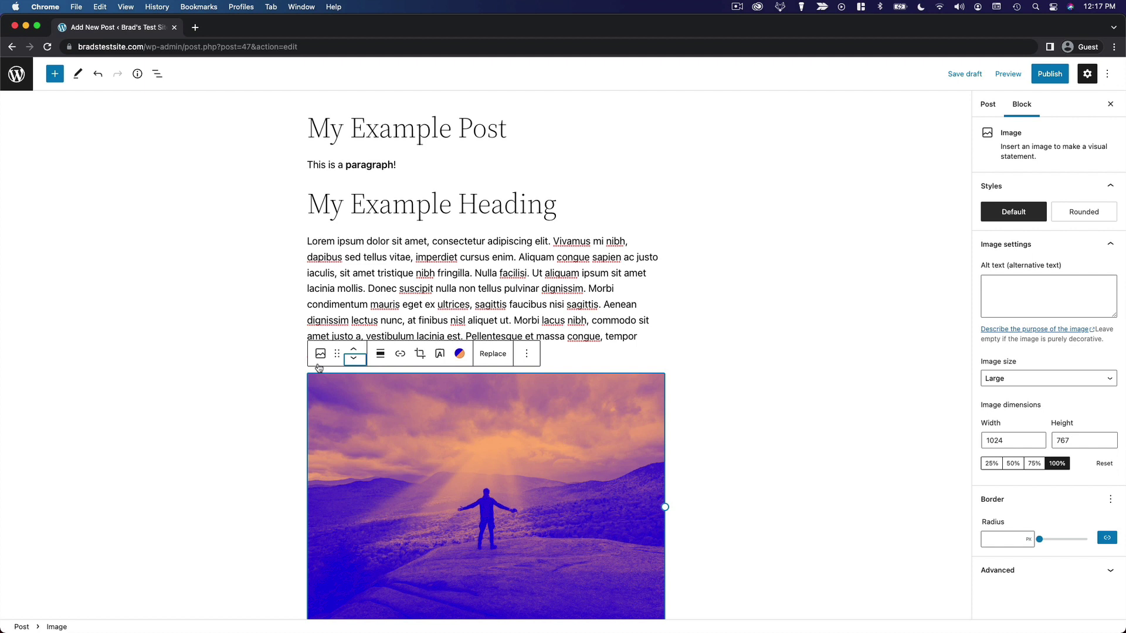
Drag the image into the Family column, then pull it back out toward the heading.
{"action": "left_click", "coordinate": [335, 354]}
{"action": "left_click_drag", "start_coordinate": [335, 355], "coordinate": [510, 515]}
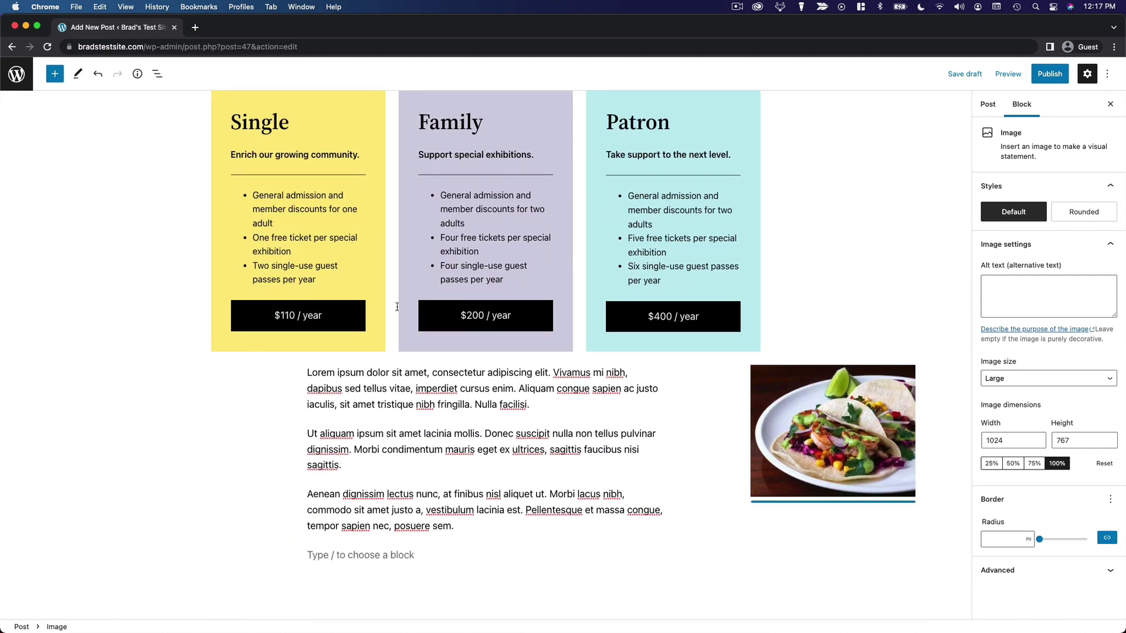
{"action": "left_click_drag", "start_coordinate": [467, 188], "coordinate": [468, 188]}
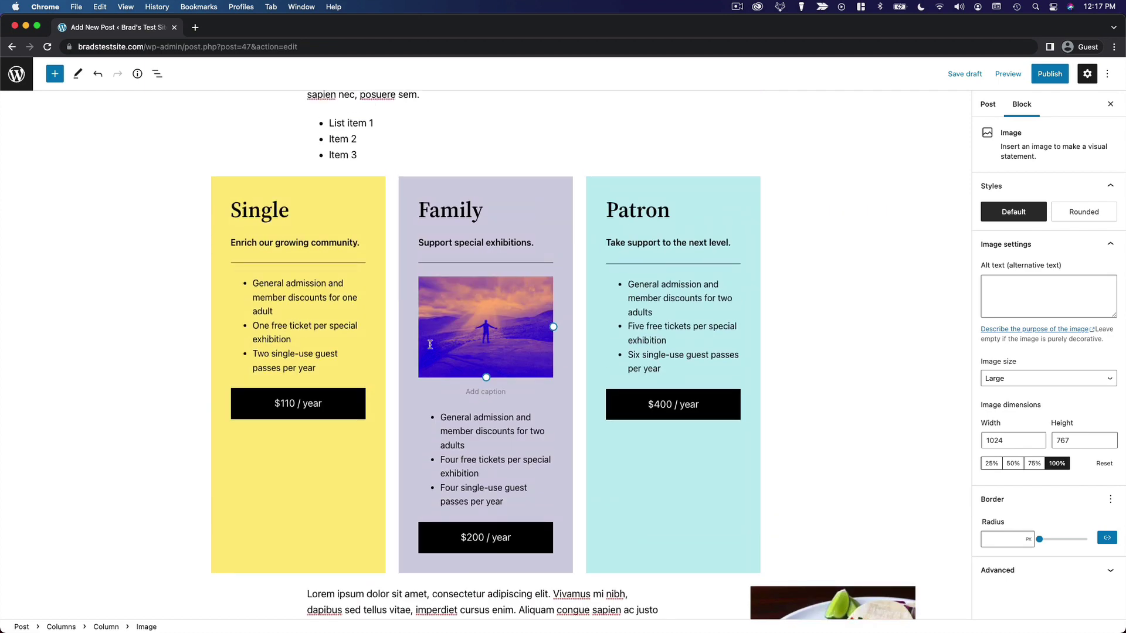
{"action": "scroll", "coordinate": [445, 351], "scroll_direction": "up", "scroll_amount": 2}
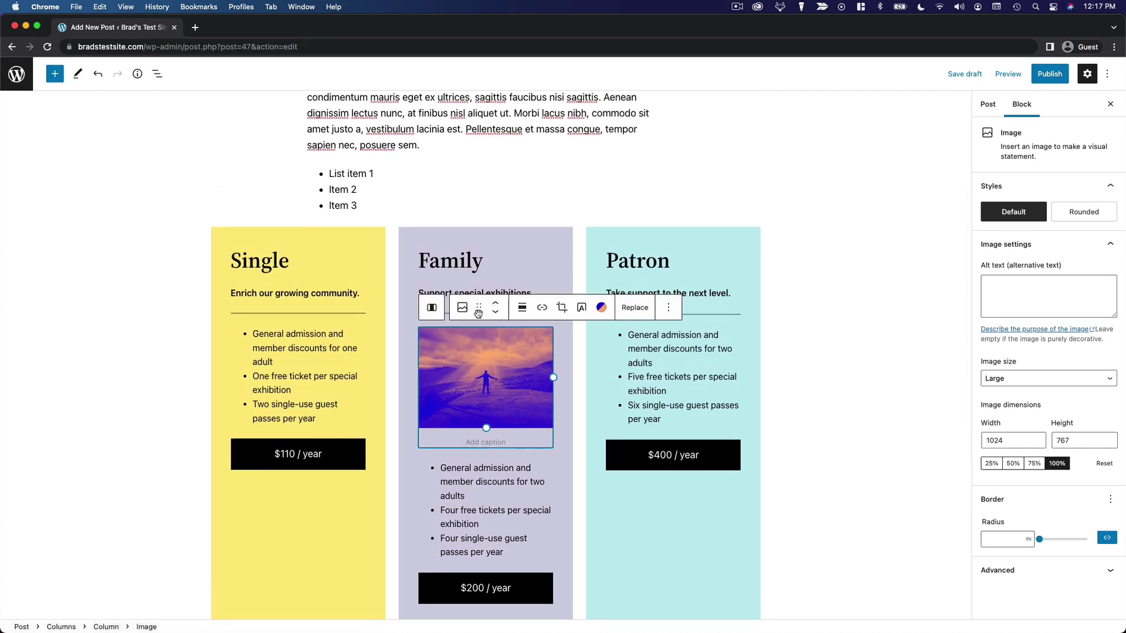
{"action": "left_click_drag", "start_coordinate": [476, 313], "coordinate": [395, 246]}
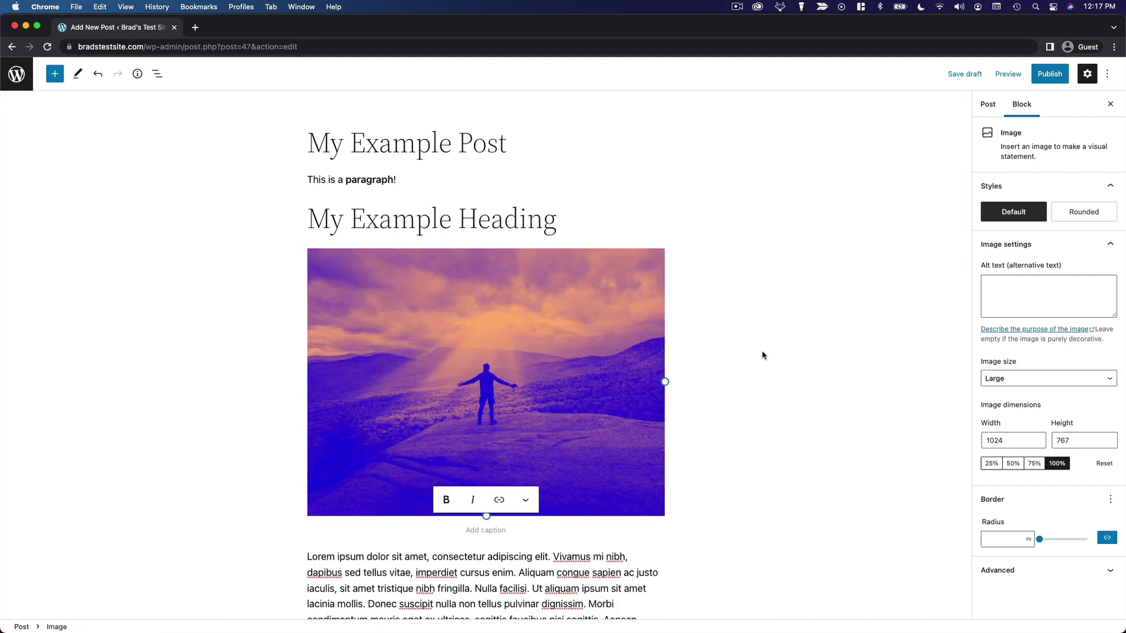
Drop the image below My Example Heading, then move it below the Lorem paragraph.
{"action": "left_click", "coordinate": [818, 344]}
{"action": "scroll", "coordinate": [819, 489], "scroll_direction": "down", "scroll_amount": 4}
{"action": "scroll", "coordinate": [818, 490], "scroll_direction": "up", "scroll_amount": 3}
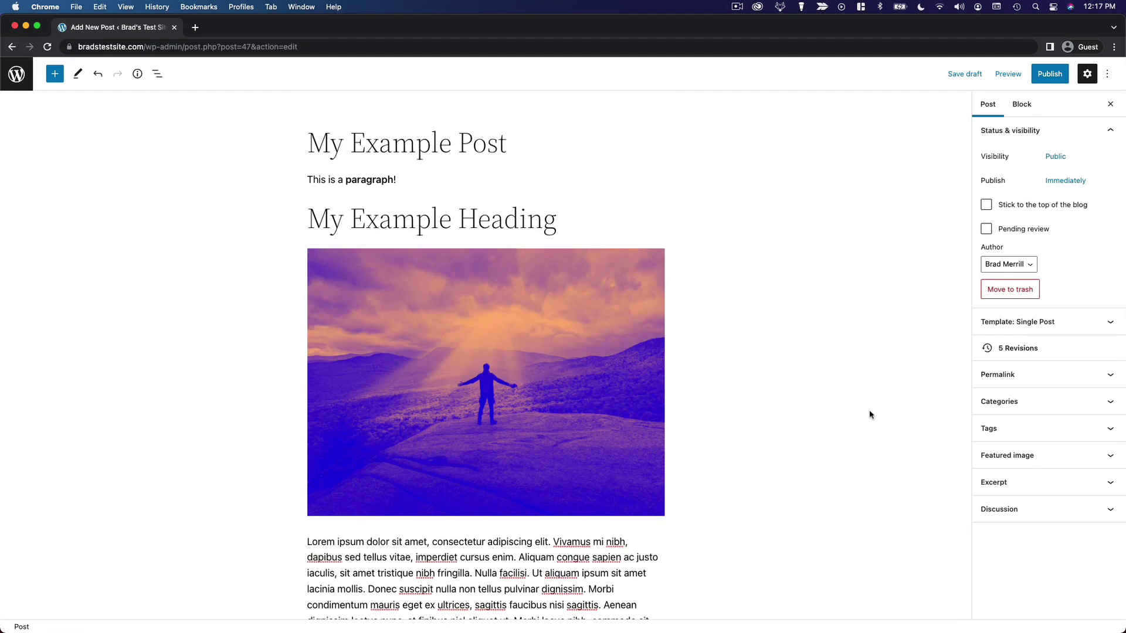
{"action": "left_click", "coordinate": [454, 361]}
{"action": "left_click", "coordinate": [354, 233]}
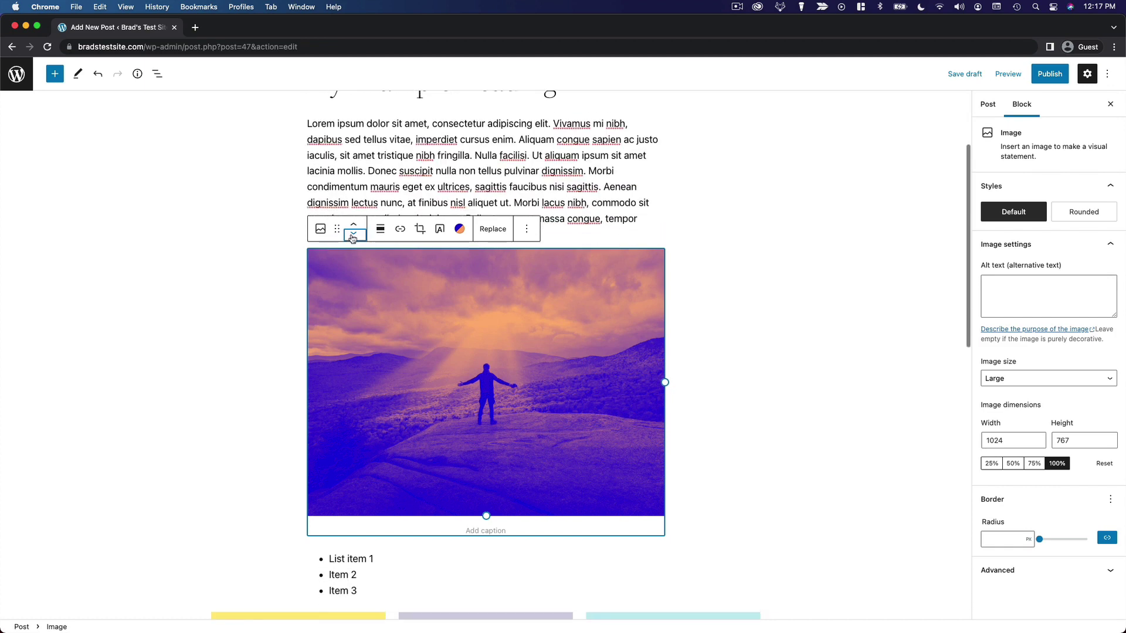
{"action": "scroll", "coordinate": [562, 378], "scroll_direction": "up", "scroll_amount": 3}
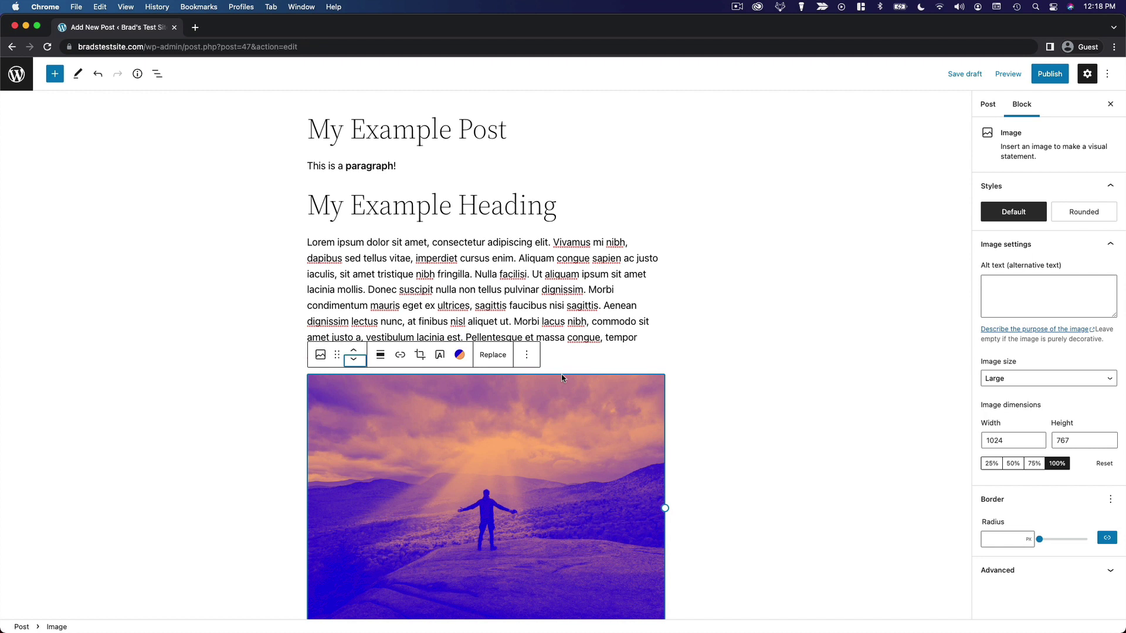
Select all the Lorem paragraph text, then clear the selection.
{"action": "left_click", "coordinate": [844, 376]}
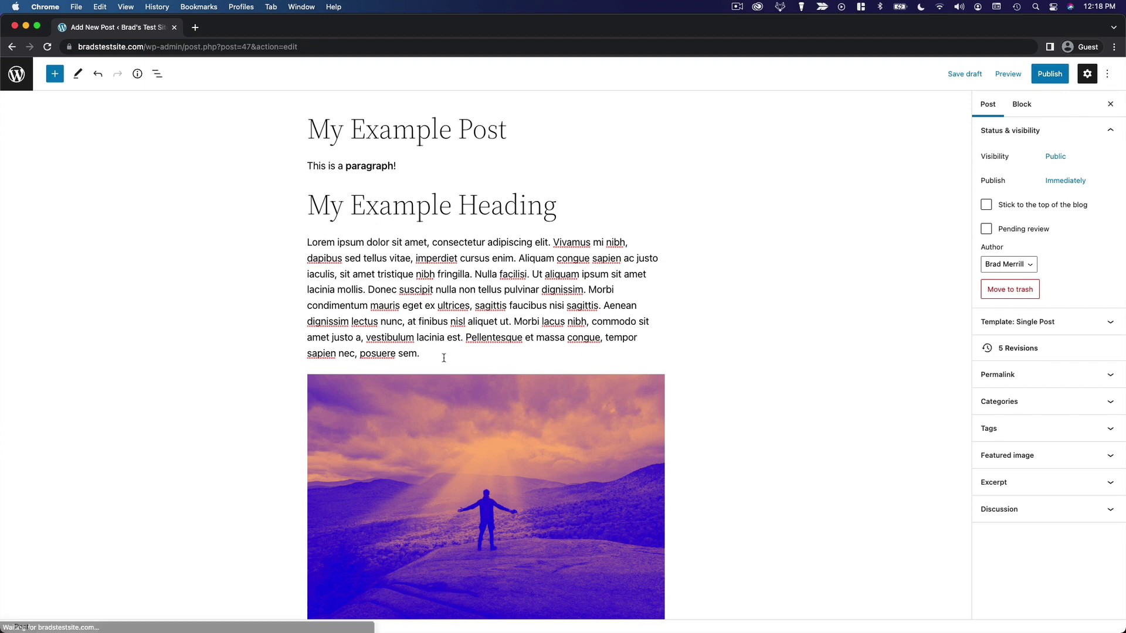
{"action": "left_click_drag", "start_coordinate": [428, 353], "coordinate": [308, 242]}
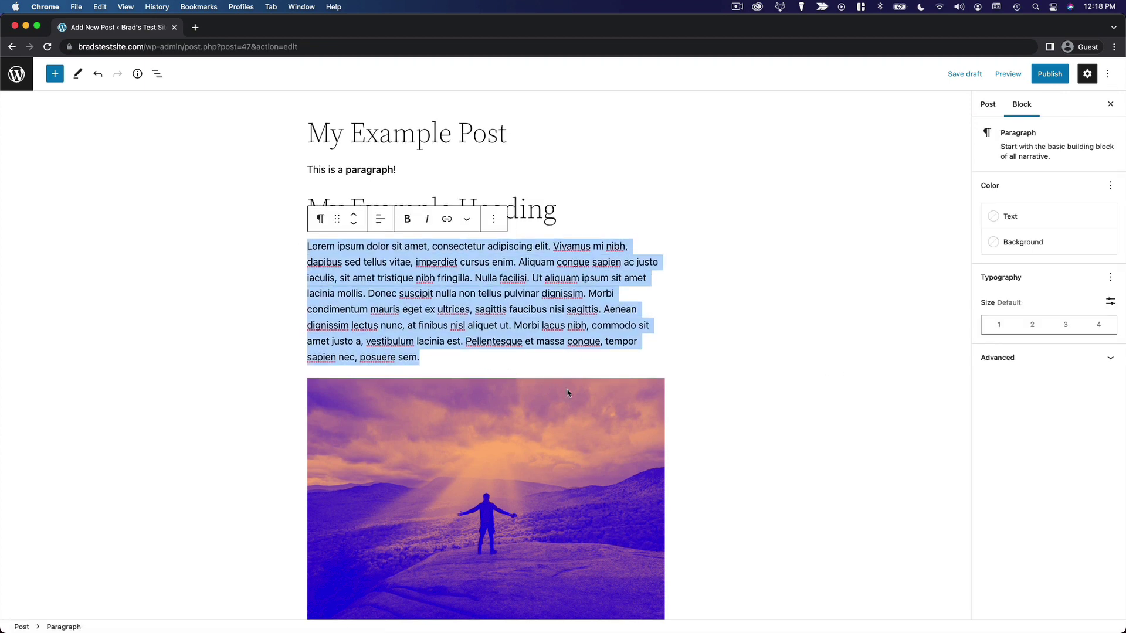
{"action": "scroll", "coordinate": [567, 393], "scroll_direction": "down", "scroll_amount": 15}
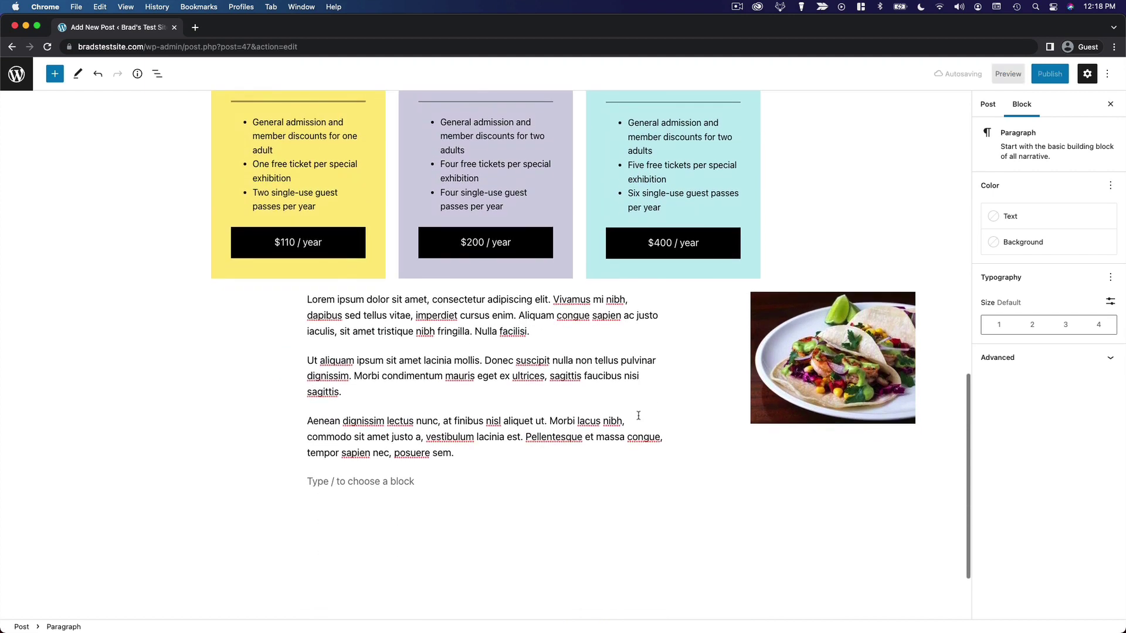
{"action": "scroll", "coordinate": [638, 415], "scroll_direction": "up", "scroll_amount": 15}
{"action": "left_click", "coordinate": [757, 392]}
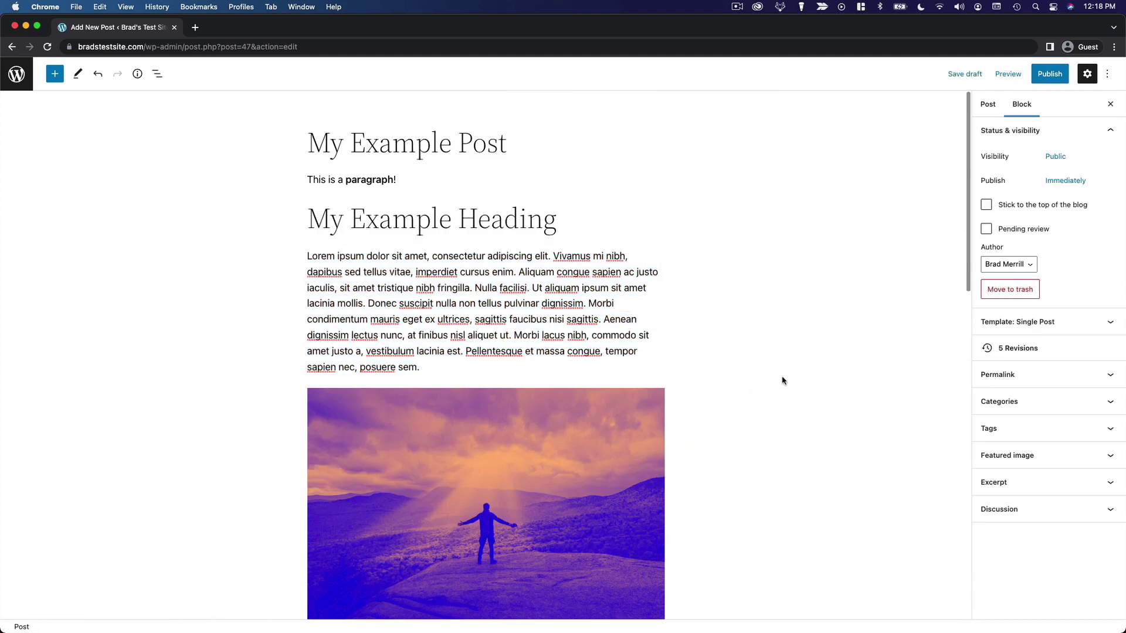
Move the image back above the Lorem paragraph and show the List View outline.
{"action": "left_click", "coordinate": [482, 465]}
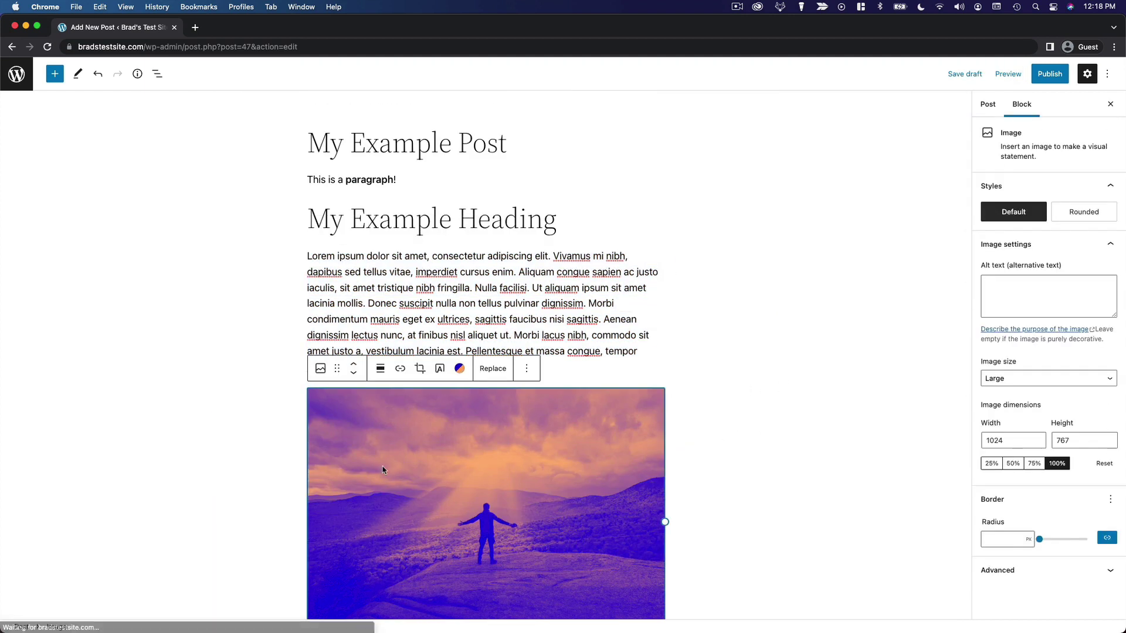
{"action": "left_click", "coordinate": [354, 364]}
{"action": "left_click", "coordinate": [157, 74]}
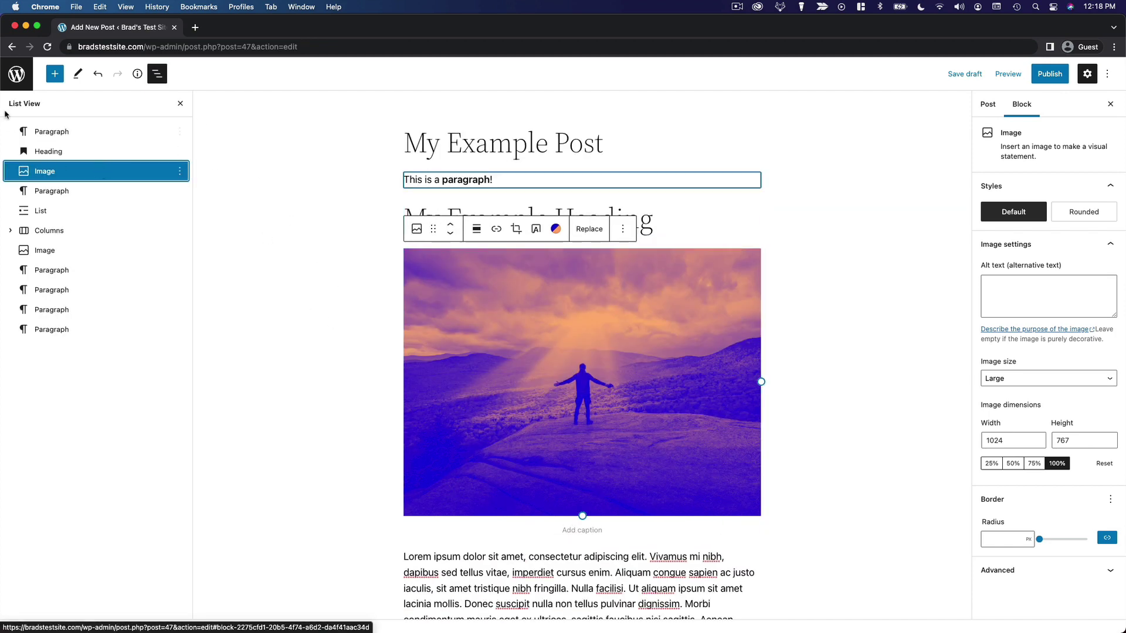
Move the landscape image below the heading and Lorem paragraph, just above the bulleted list.
{"action": "left_click_drag", "start_coordinate": [103, 172], "coordinate": [92, 256]}
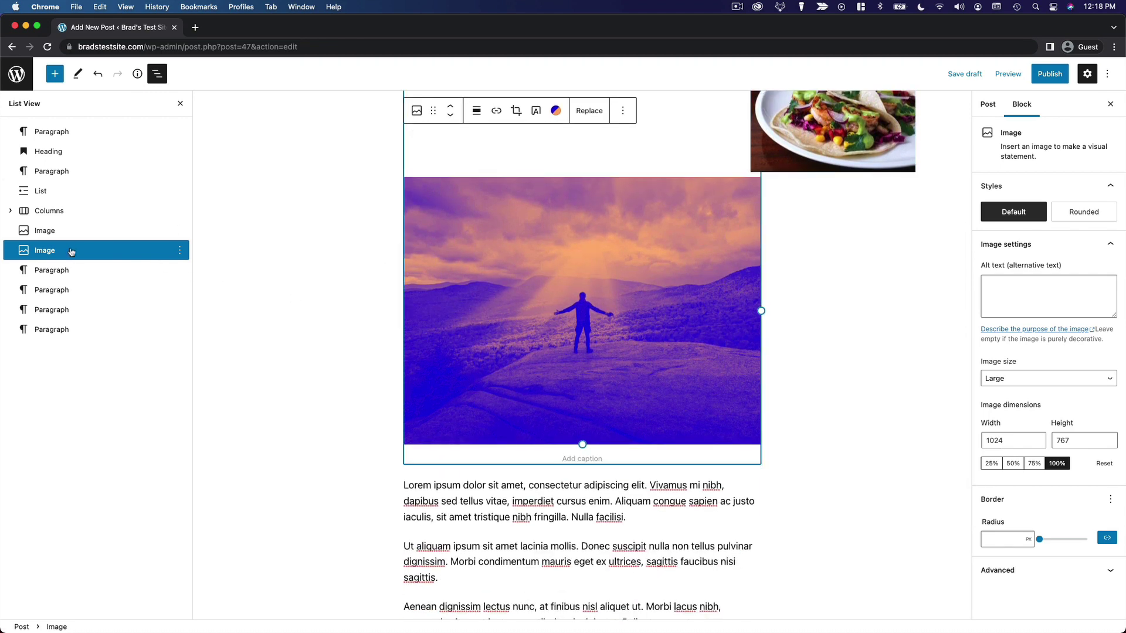
{"action": "left_click_drag", "start_coordinate": [70, 250], "coordinate": [15, 146]}
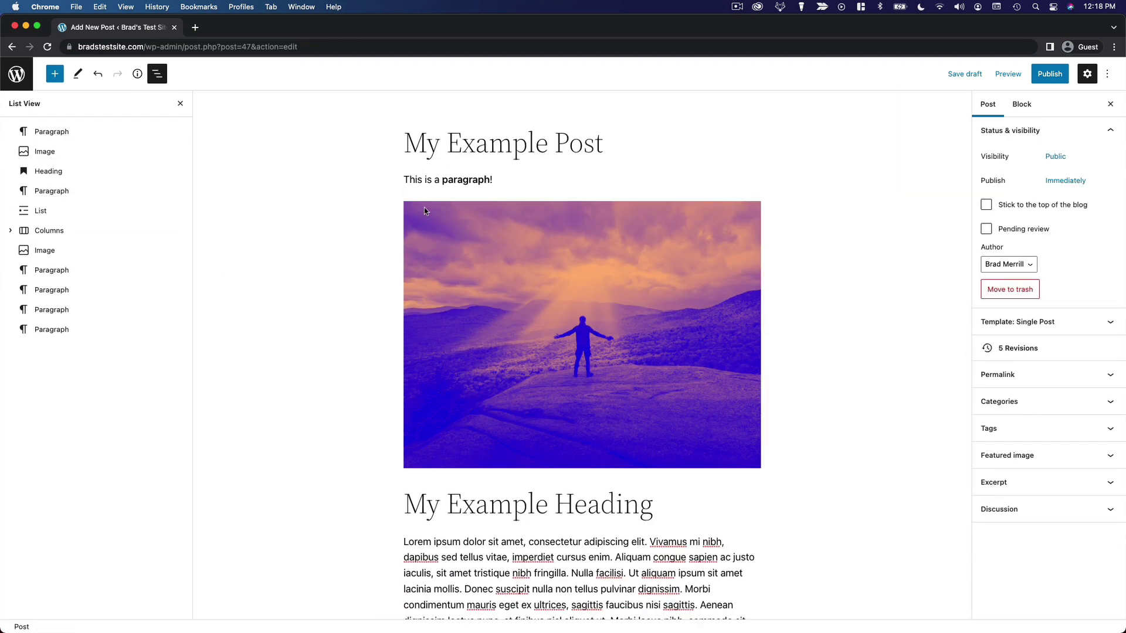
{"action": "left_click", "coordinate": [542, 211]}
{"action": "left_click", "coordinate": [449, 187]}
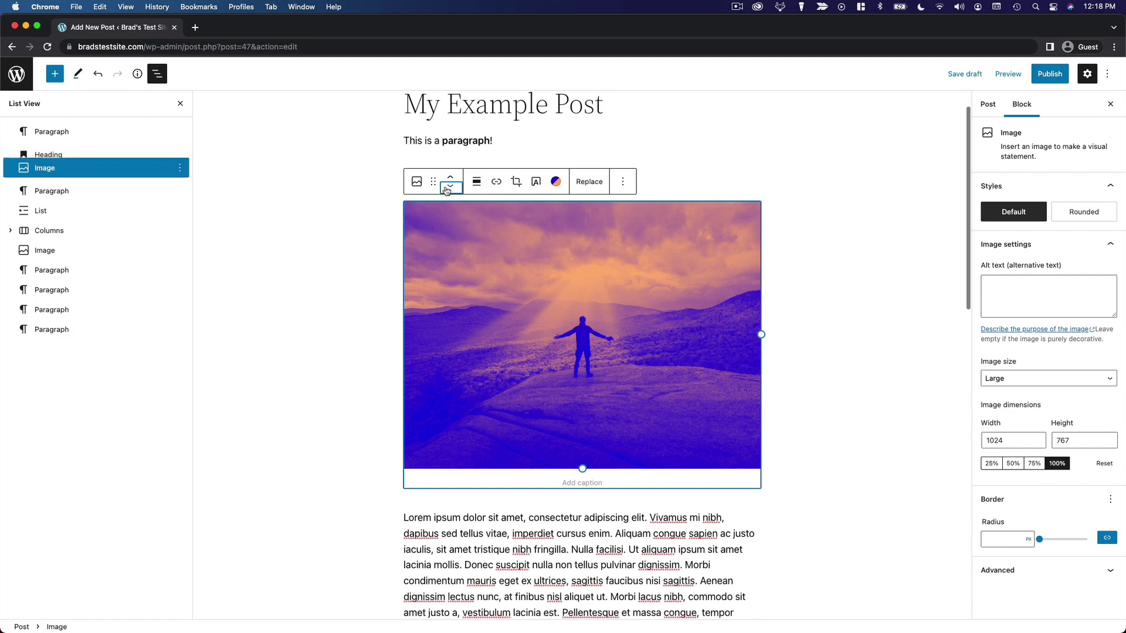
{"action": "left_click", "coordinate": [452, 187]}
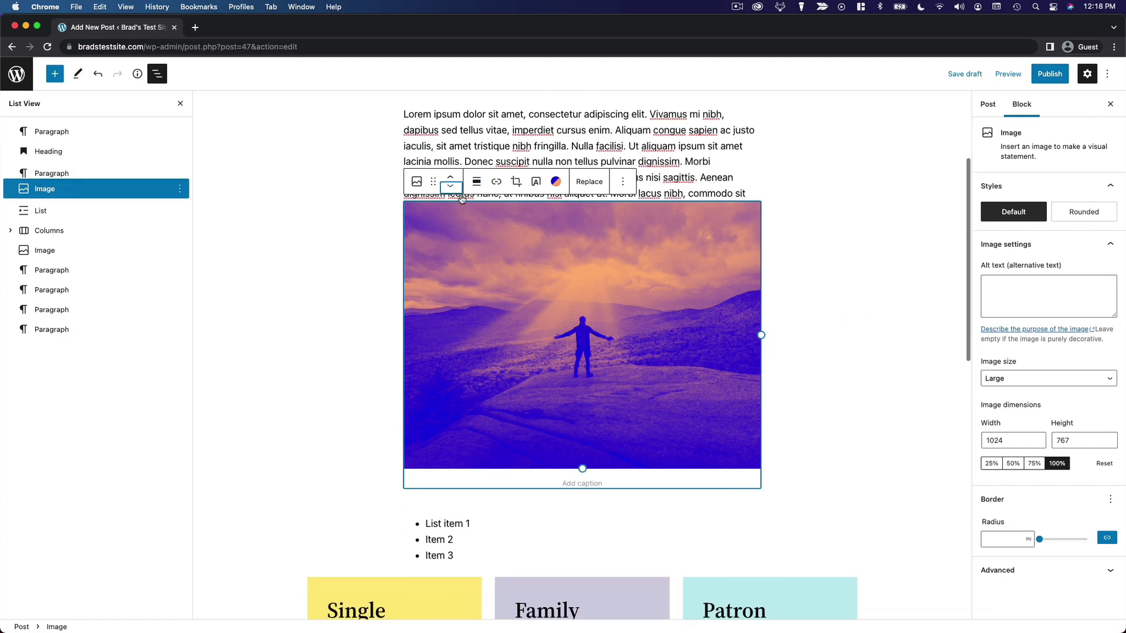
{"action": "left_click", "coordinate": [877, 359]}
{"action": "scroll", "coordinate": [877, 363], "scroll_direction": "up", "scroll_amount": 3}
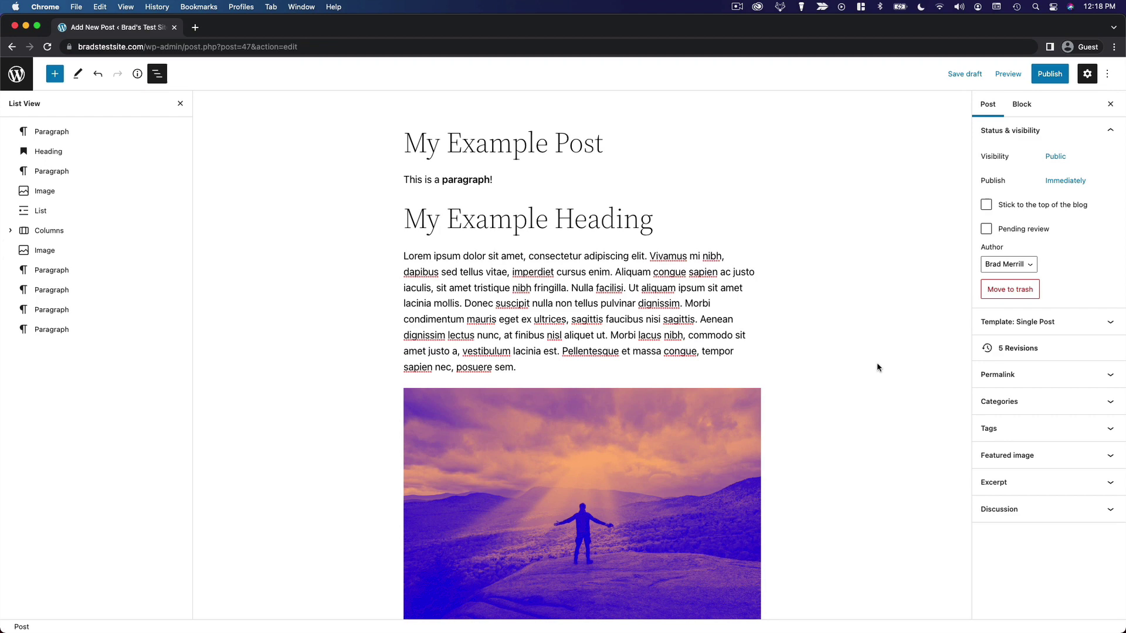
Scroll to the end of the post and add an empty block below the Aenean paragraph.
{"action": "scroll", "coordinate": [877, 368], "scroll_direction": "down", "scroll_amount": 10}
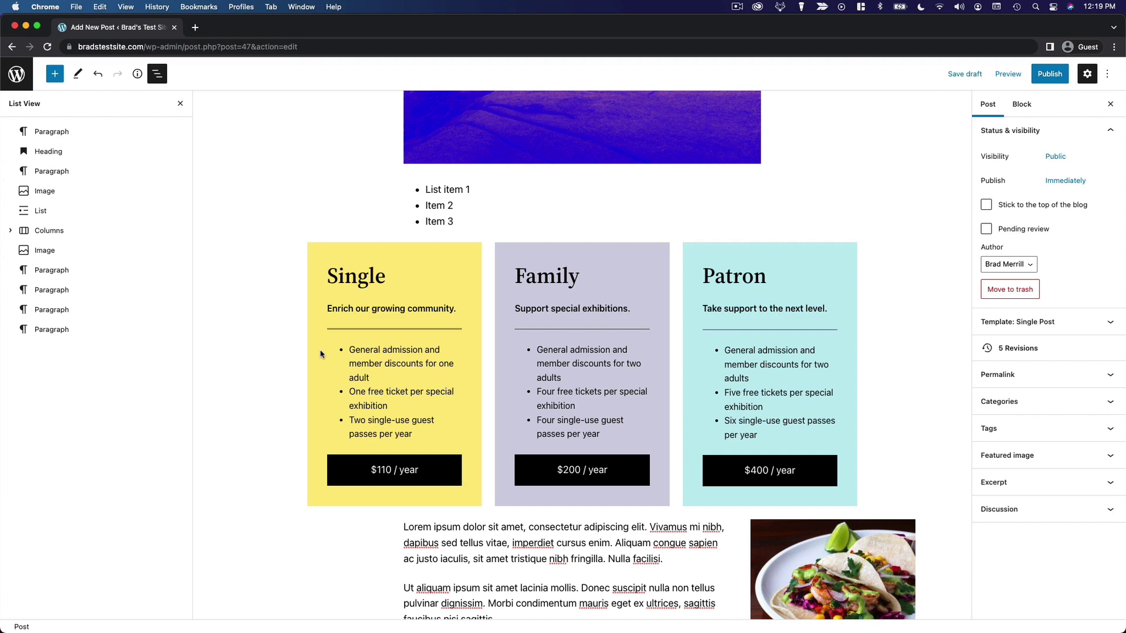
{"action": "scroll", "coordinate": [320, 354], "scroll_direction": "down", "scroll_amount": 5}
{"action": "left_click", "coordinate": [405, 606]}
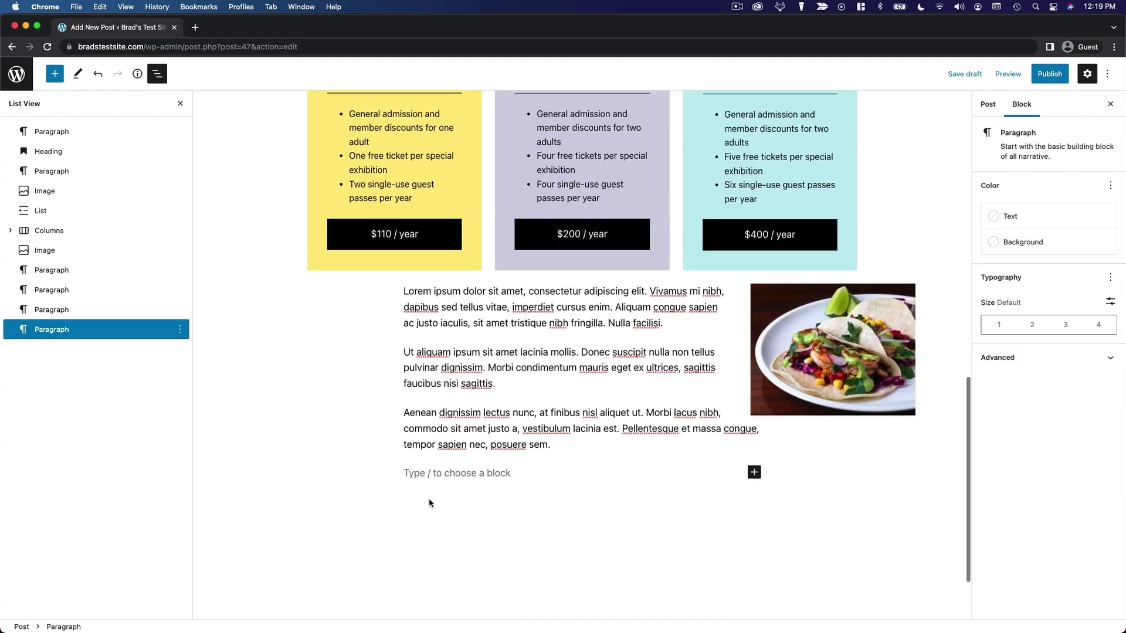
{"action": "scroll", "coordinate": [432, 502], "scroll_direction": "up", "scroll_amount": 2}
{"action": "scroll", "coordinate": [429, 500], "scroll_direction": "down", "scroll_amount": 2}
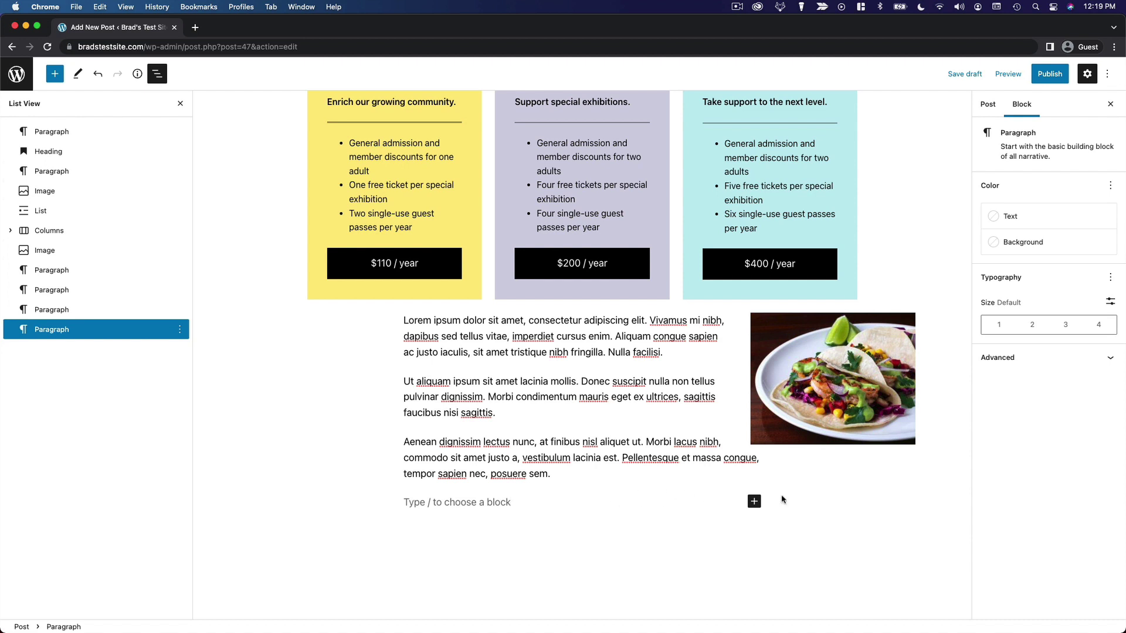
Insert a Columns block from the full block library at the end of the post.
{"action": "left_click", "coordinate": [754, 501]}
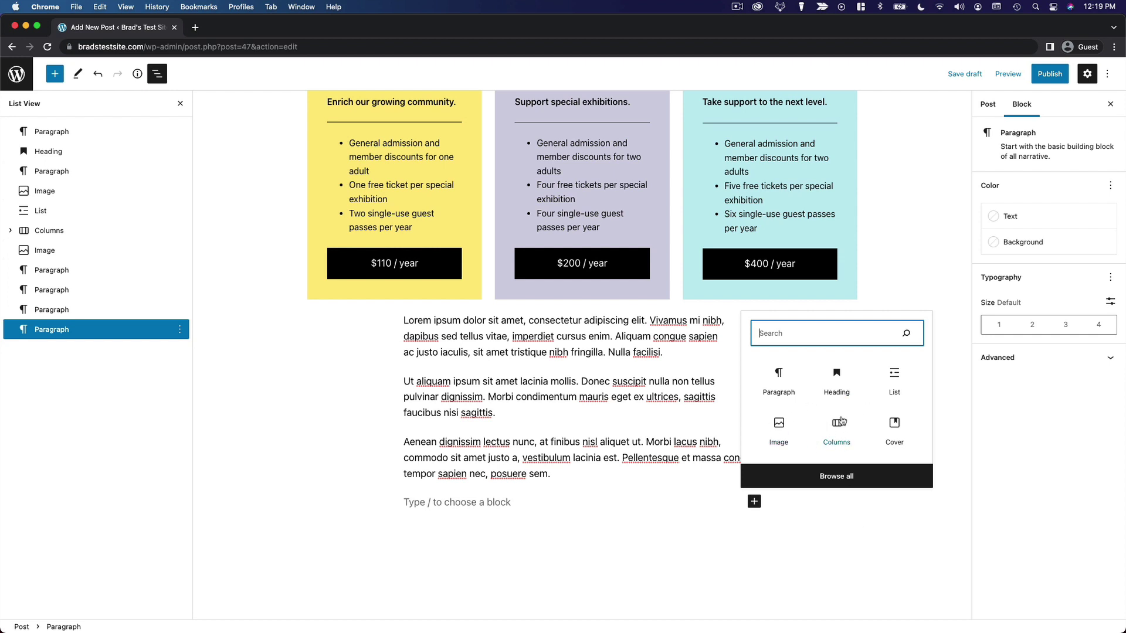
{"action": "left_click", "coordinate": [839, 478]}
{"action": "scroll", "coordinate": [122, 377], "scroll_direction": "down", "scroll_amount": 10}
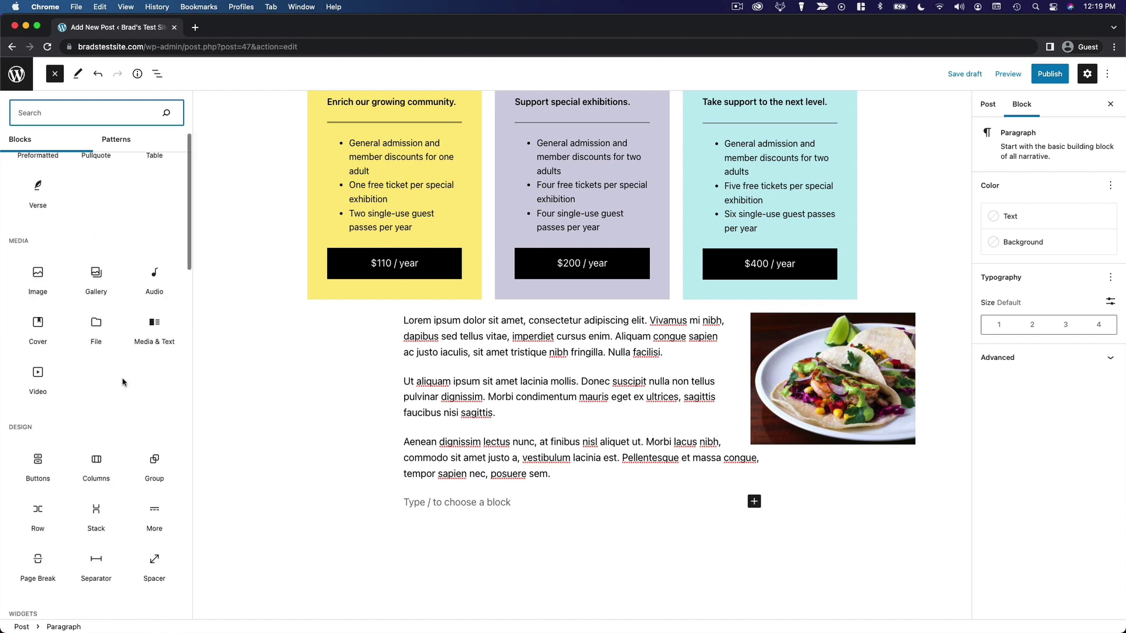
{"action": "mouse_move", "coordinate": [16, 339]}
{"action": "mouse_move", "coordinate": [91, 341]}
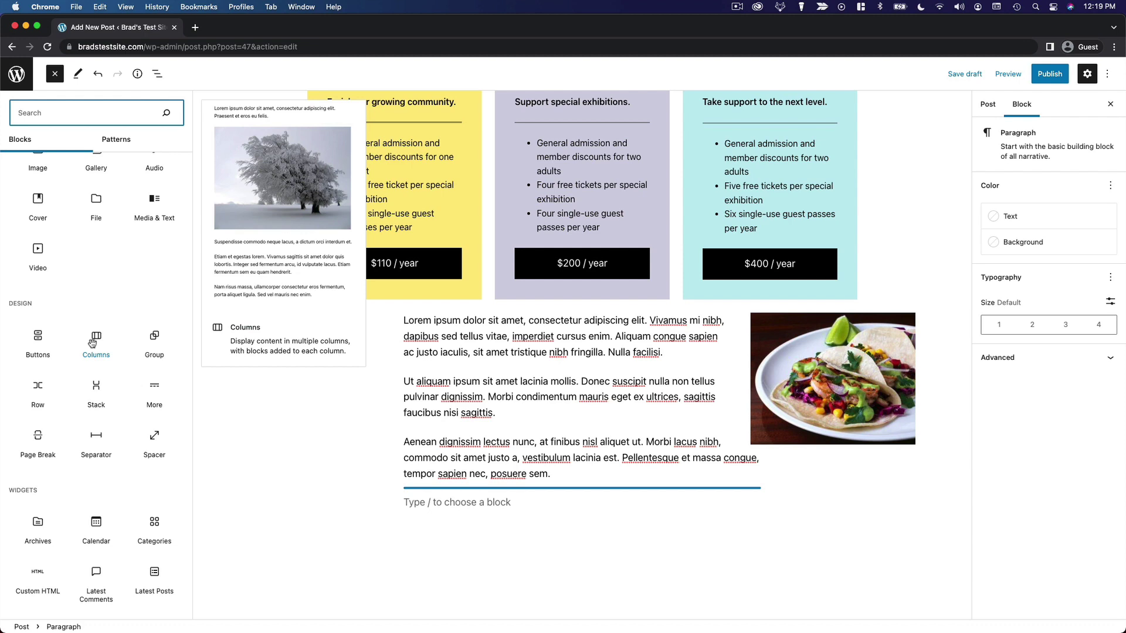
{"action": "left_click", "coordinate": [92, 343]}
{"action": "scroll", "coordinate": [634, 423], "scroll_direction": "down", "scroll_amount": 5}
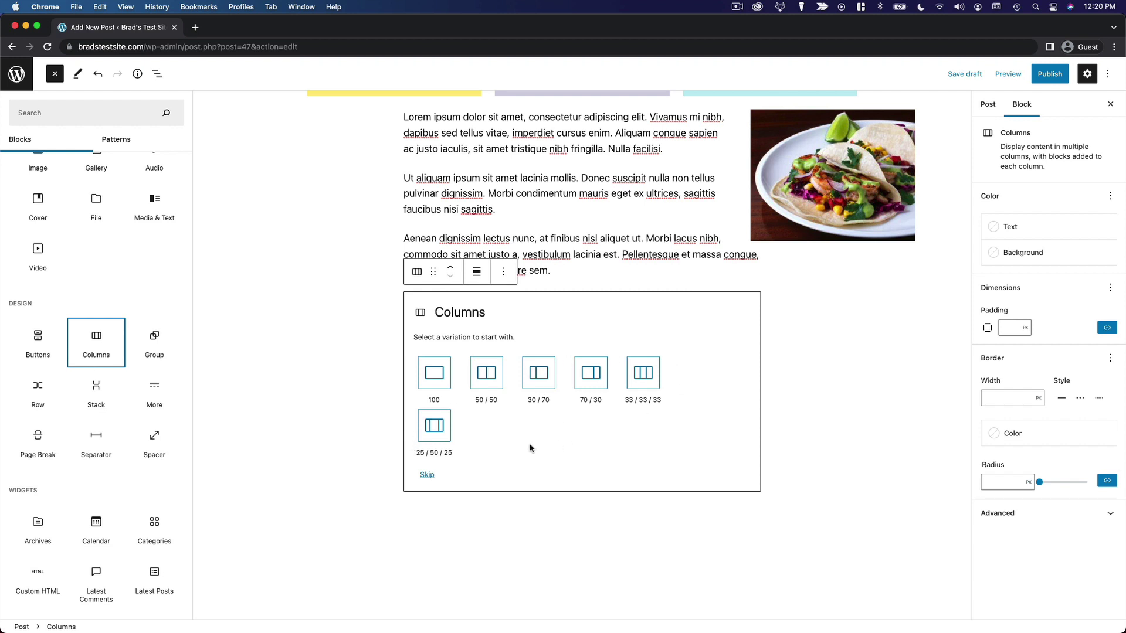
{"action": "key", "text": "Escape"}
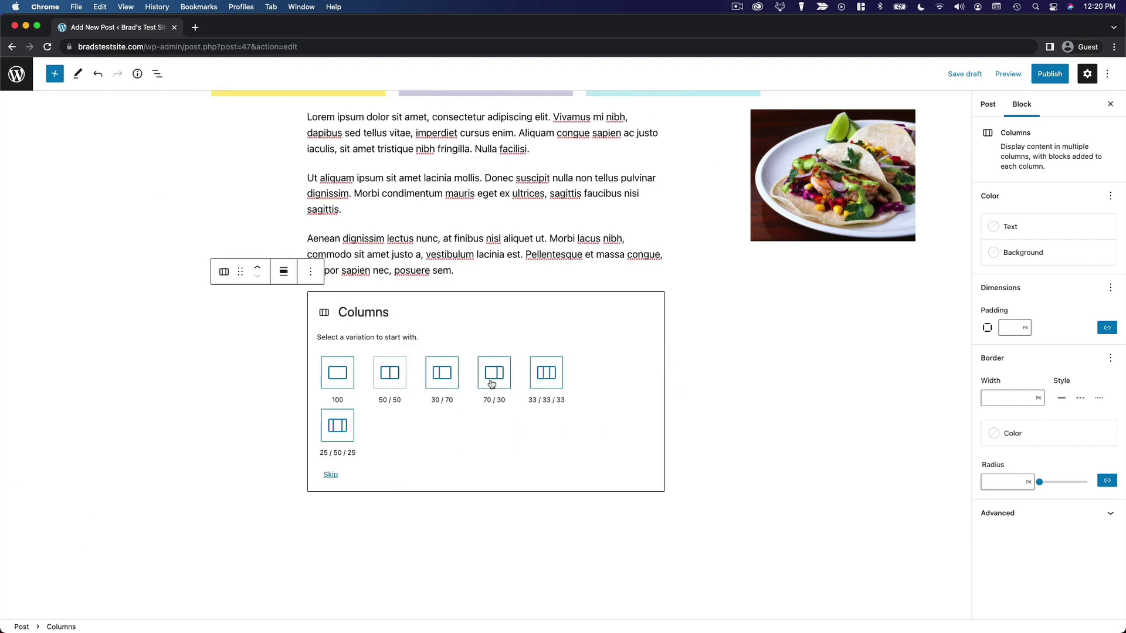
Choose the 50/50 columns layout and give the left column a 'Pros' heading.
{"action": "left_click", "coordinate": [394, 386]}
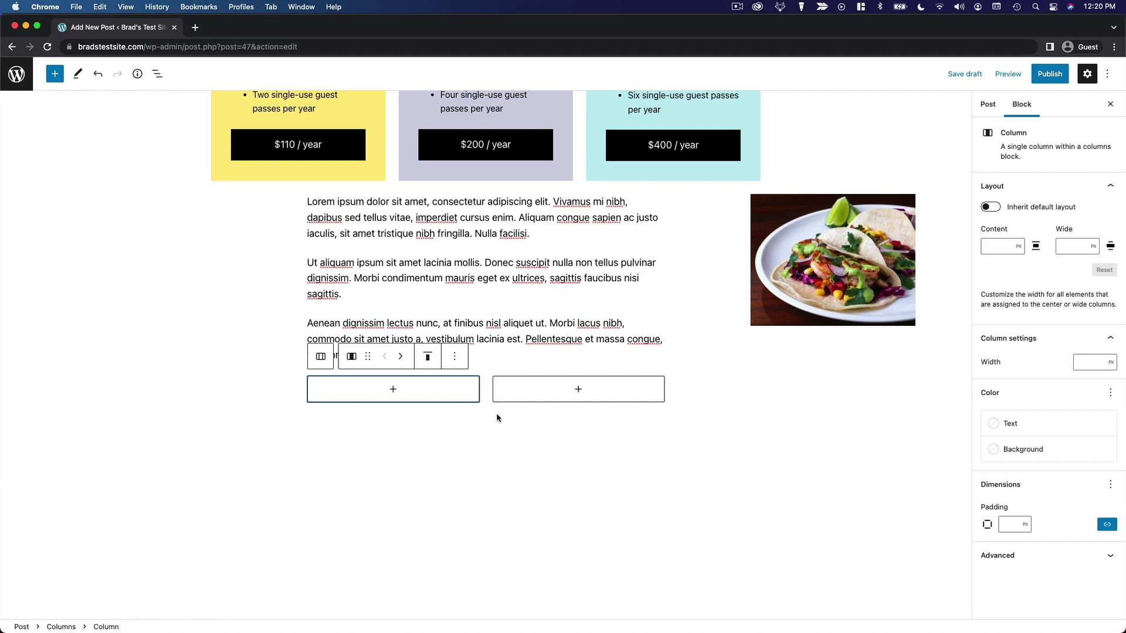
{"action": "left_click", "coordinate": [394, 390]}
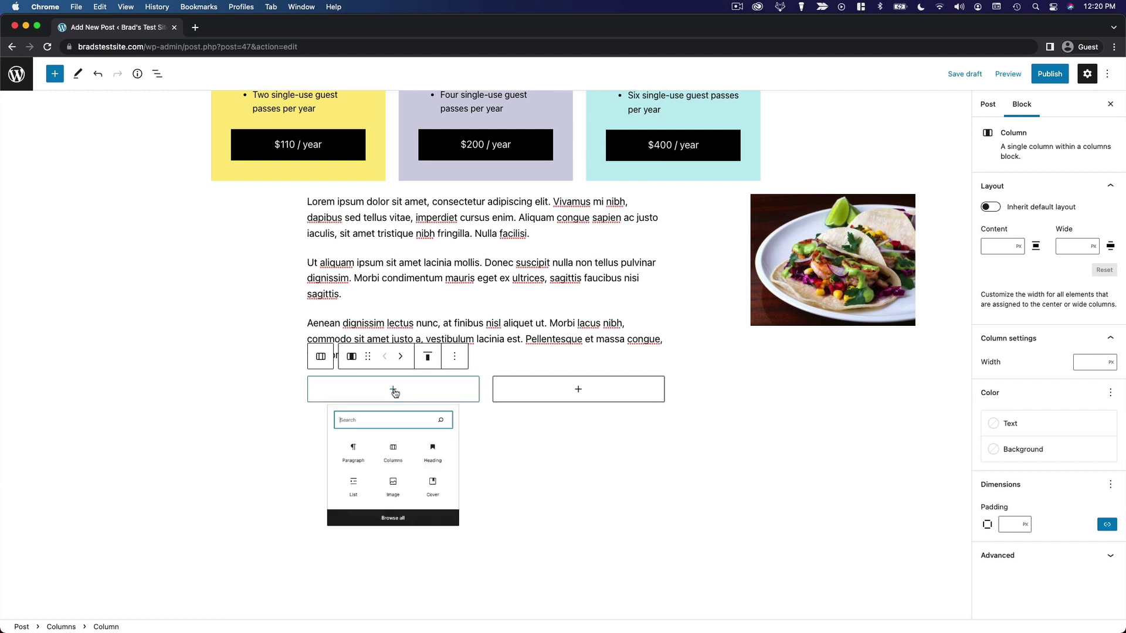
{"action": "left_click", "coordinate": [450, 476]}
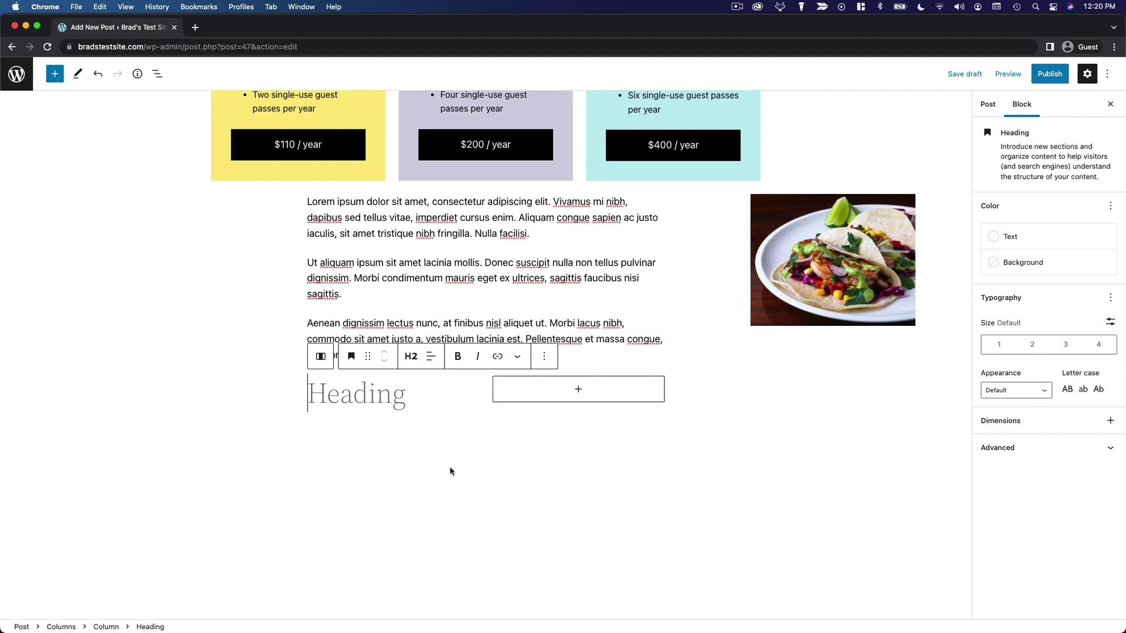
{"action": "type", "text": "Pros"}
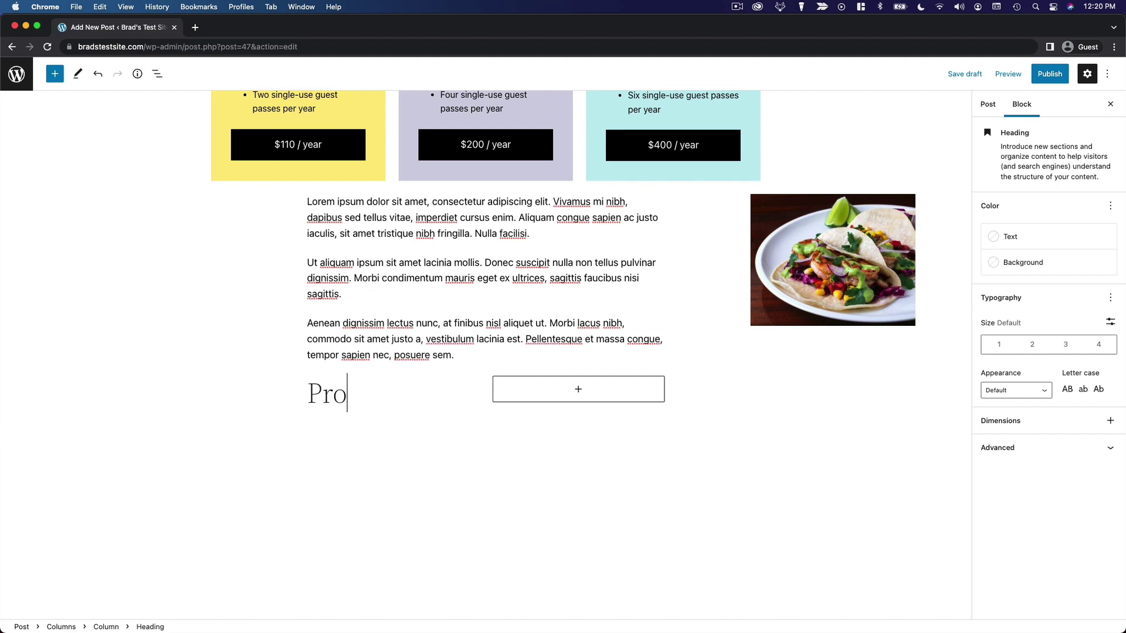
Give the right column a 'Cons' heading and start an empty block under 'Pros'.
{"action": "left_click", "coordinate": [580, 391]}
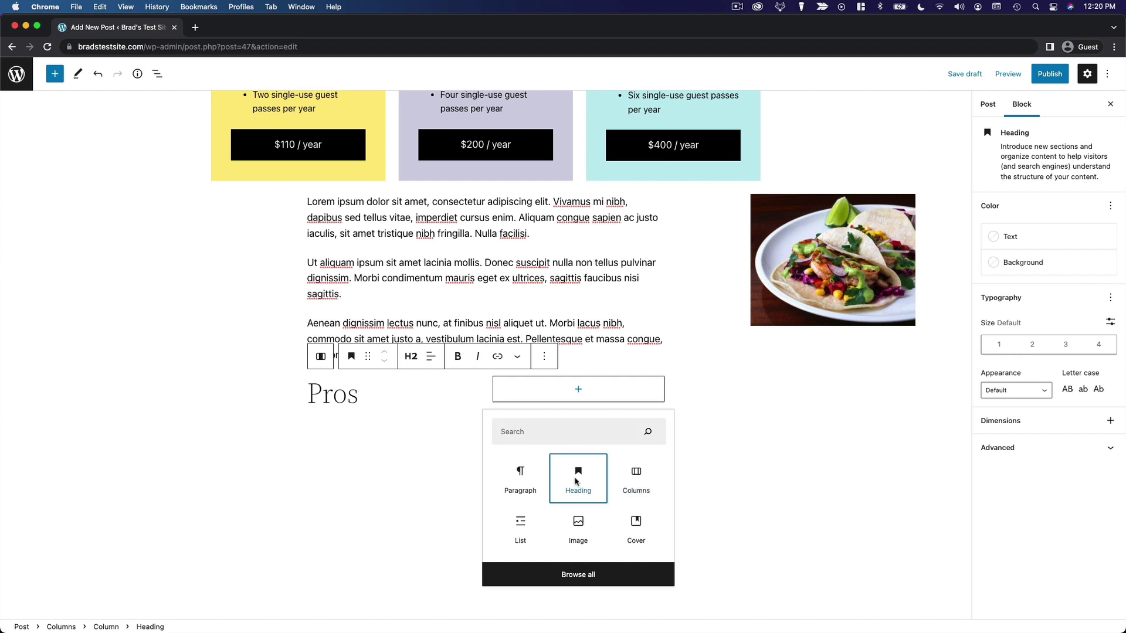
{"action": "left_click", "coordinate": [578, 476]}
{"action": "type", "text": "Cons"}
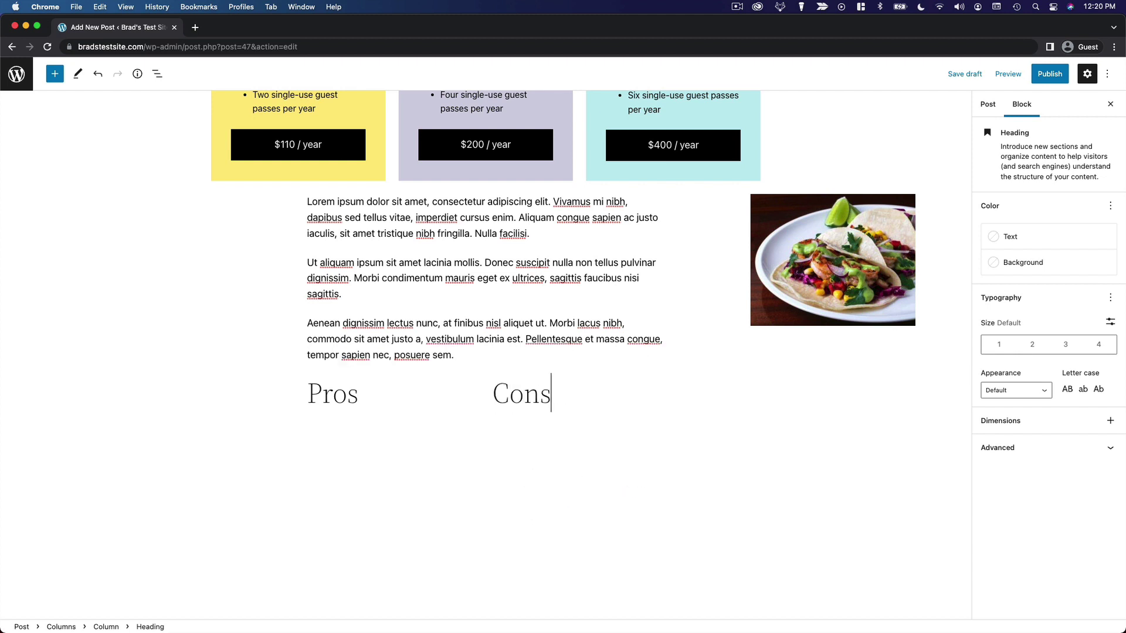
{"action": "scroll", "coordinate": [393, 394], "scroll_direction": "down", "scroll_amount": 1}
{"action": "left_click", "coordinate": [371, 373]}
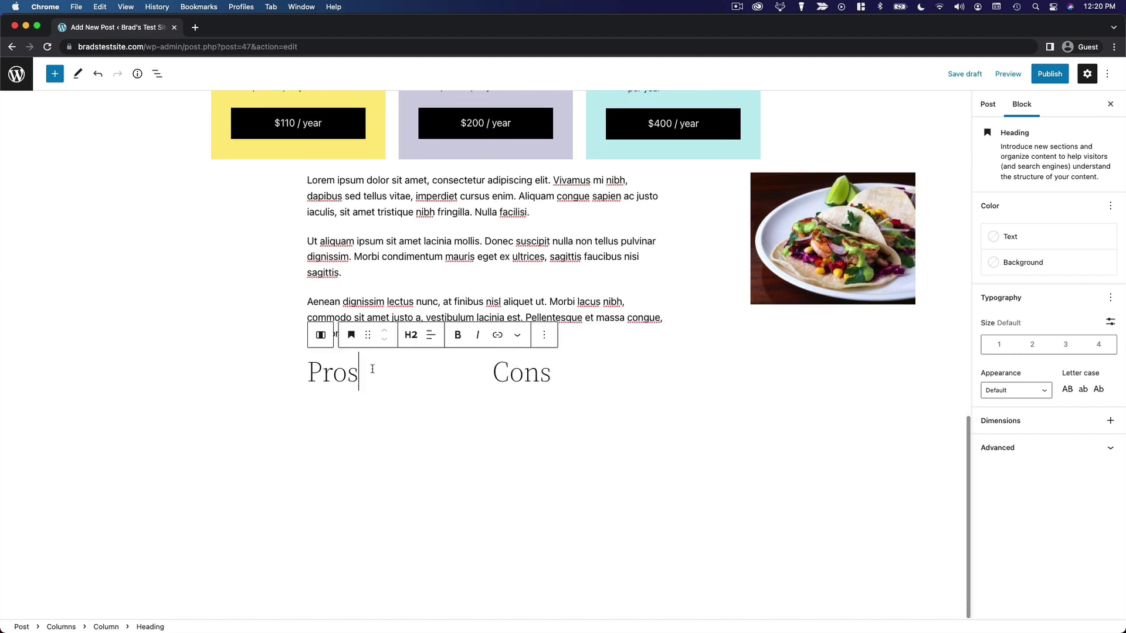
{"action": "key", "text": "Return"}
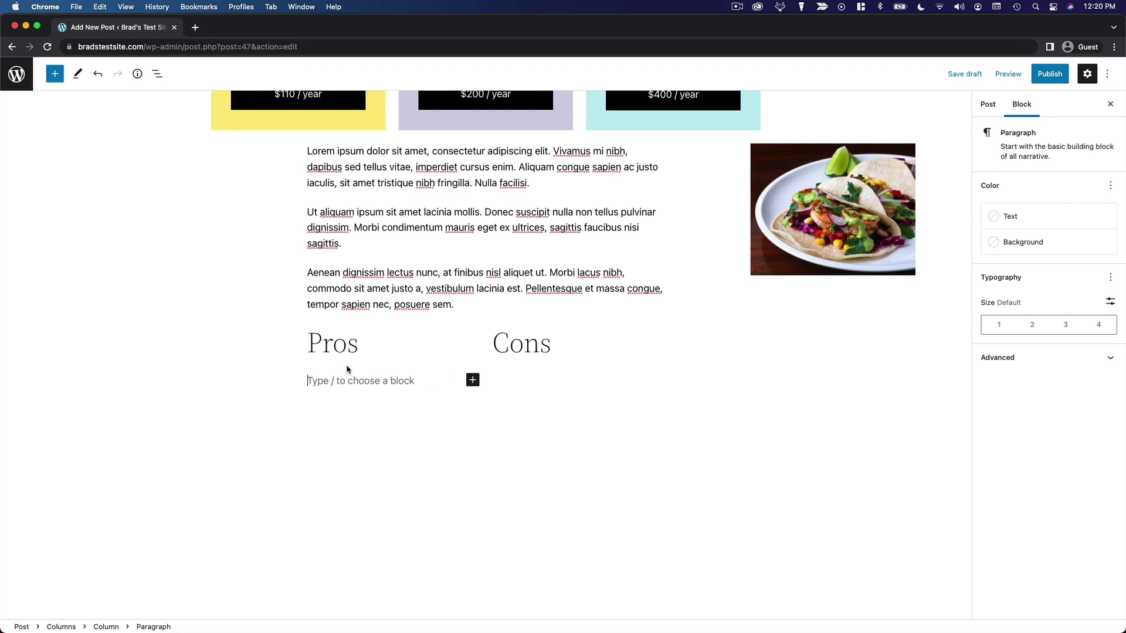
Build a bulleted list Item 1 to Item 4 under 'Pros', then add an empty block under 'Cons'.
{"action": "left_click", "coordinate": [474, 381]}
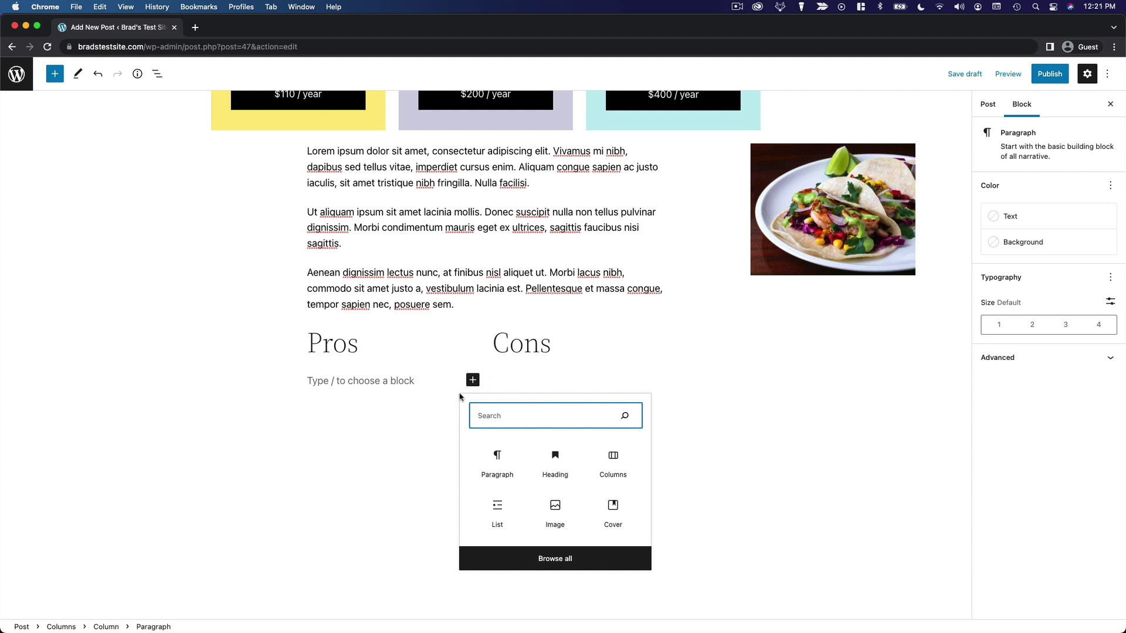
{"action": "left_click", "coordinate": [497, 507]}
{"action": "type", "text": "Item"}
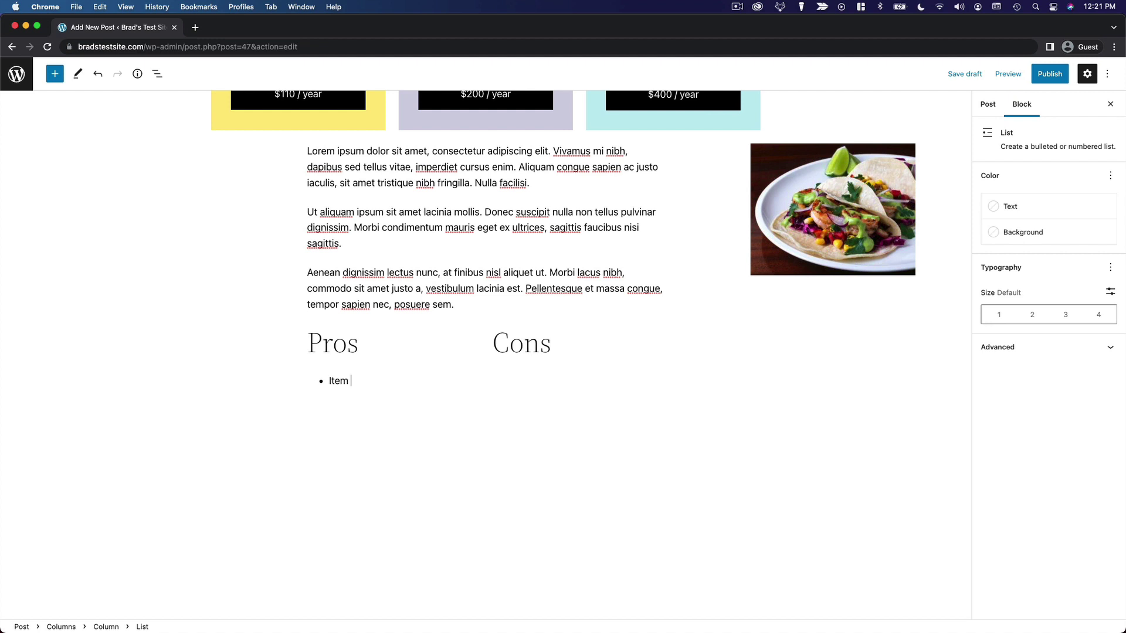
{"action": "type", "text": " 1"}
{"action": "key", "text": "Return"}
{"action": "type", "text": "Item 2"}
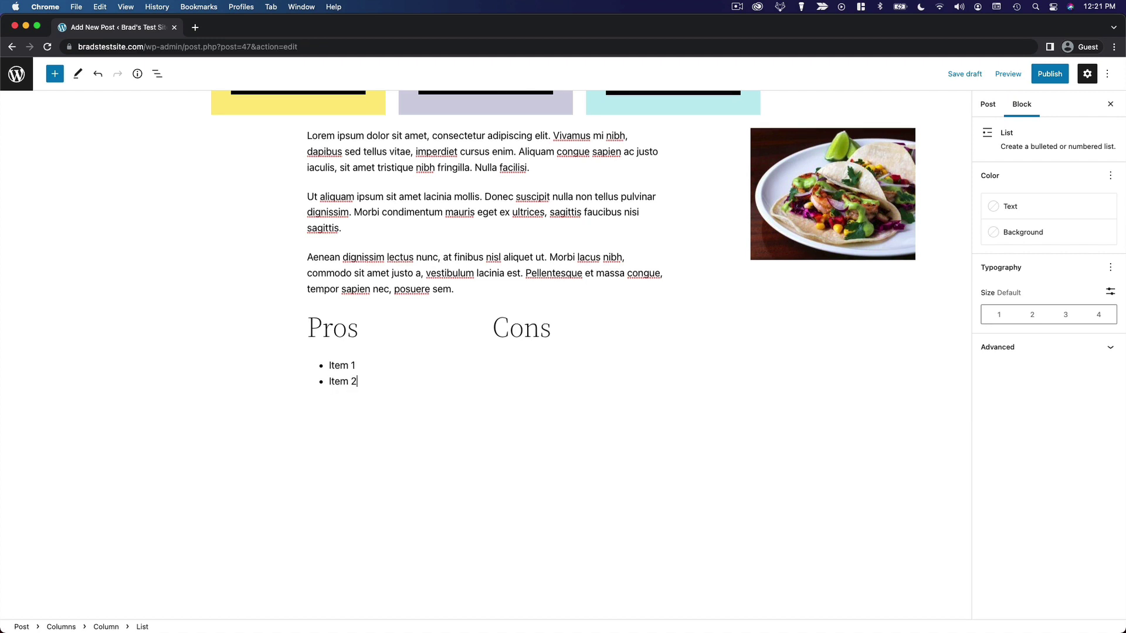
{"action": "key", "text": "Return"}
{"action": "type", "text": "Item 3"}
{"action": "key", "text": "Return"}
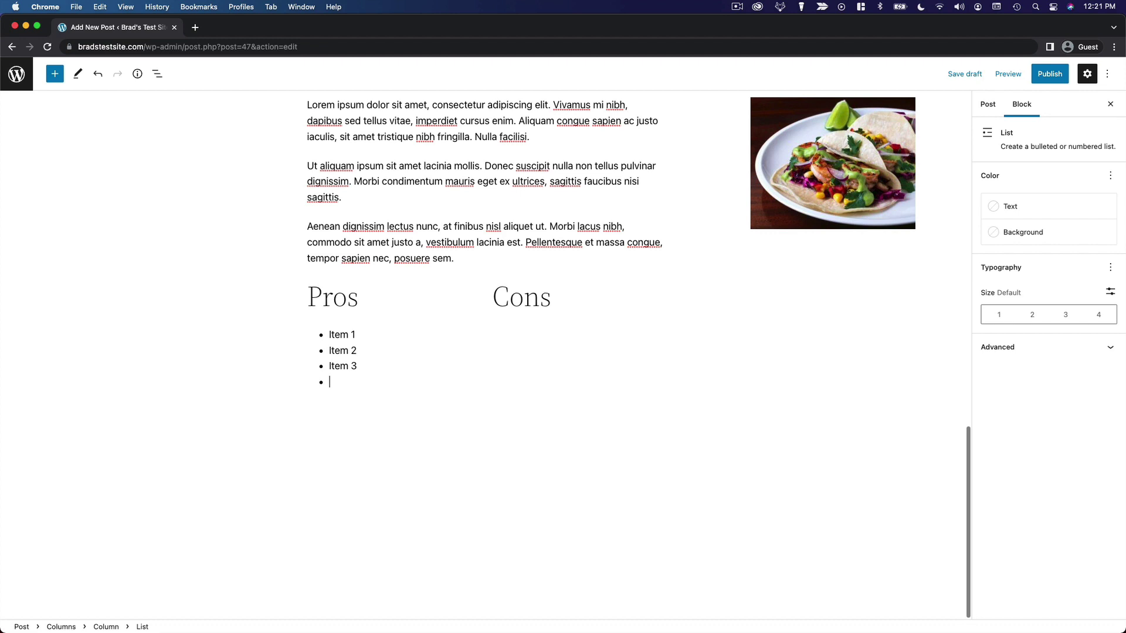
{"action": "type", "text": "Item 4"}
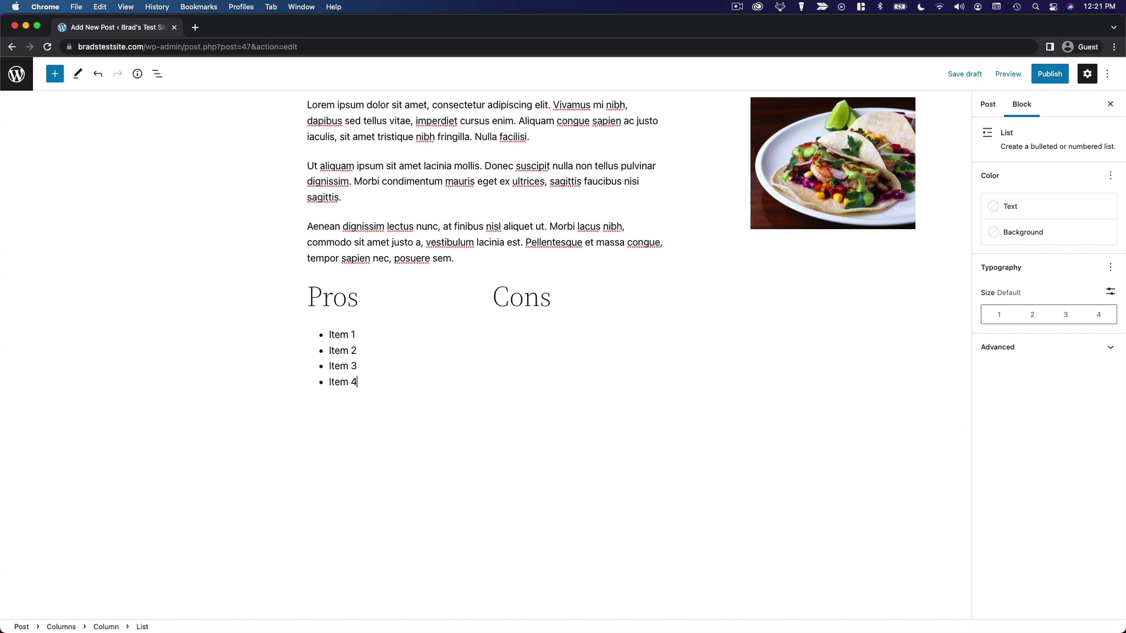
{"action": "left_click", "coordinate": [556, 305]}
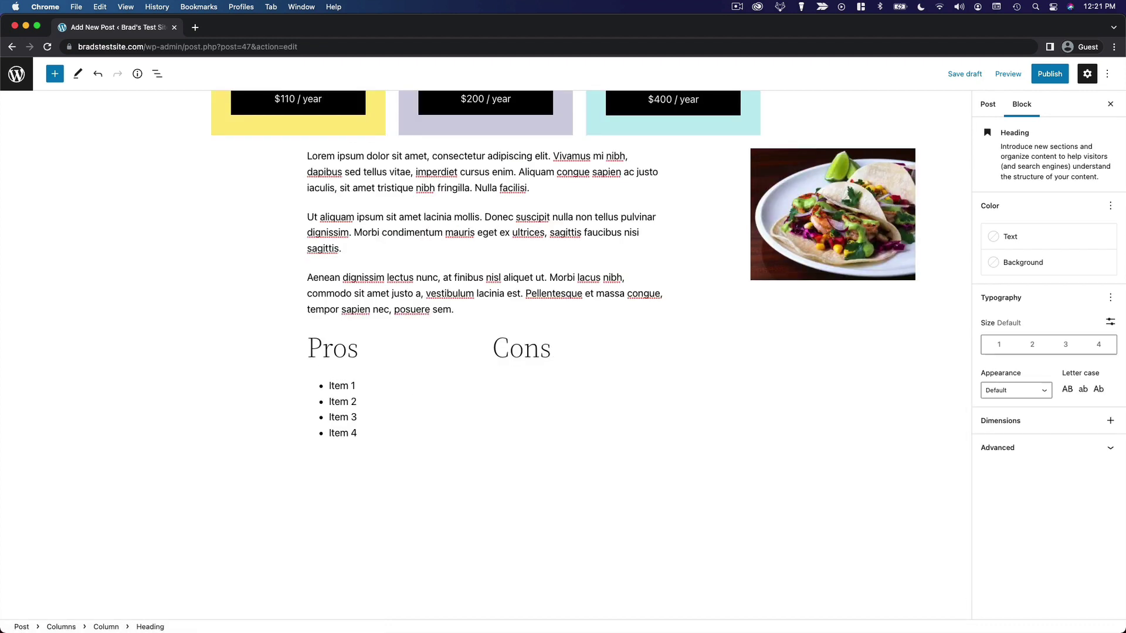
{"action": "key", "text": "Return"}
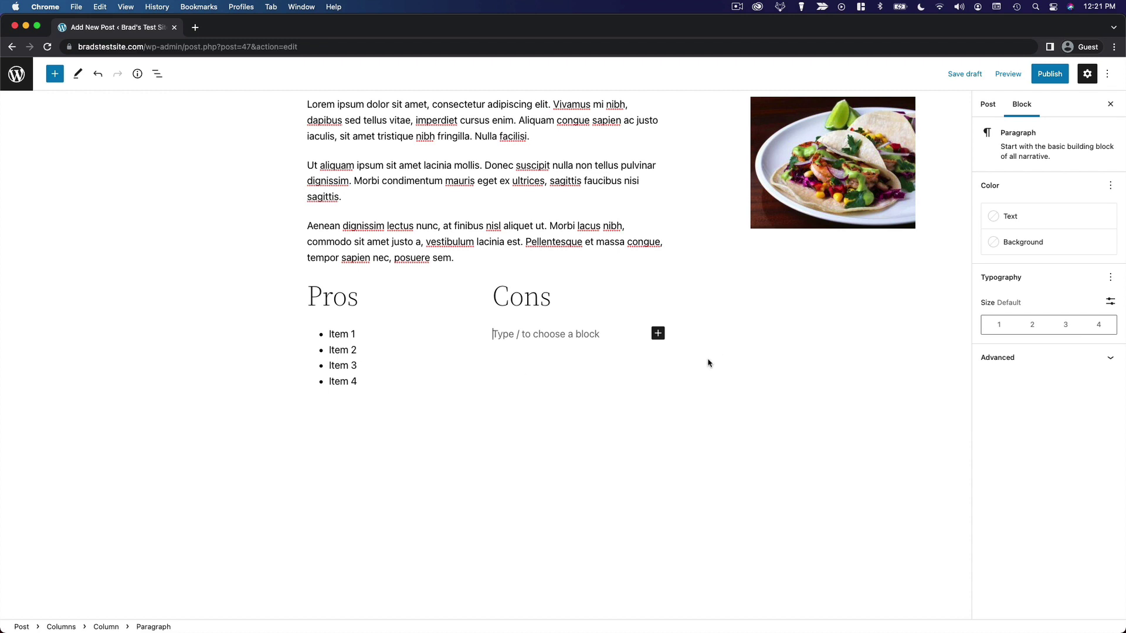
Copy the four Pros list items and paste them into the empty Cons block.
{"action": "left_click", "coordinate": [367, 383]}
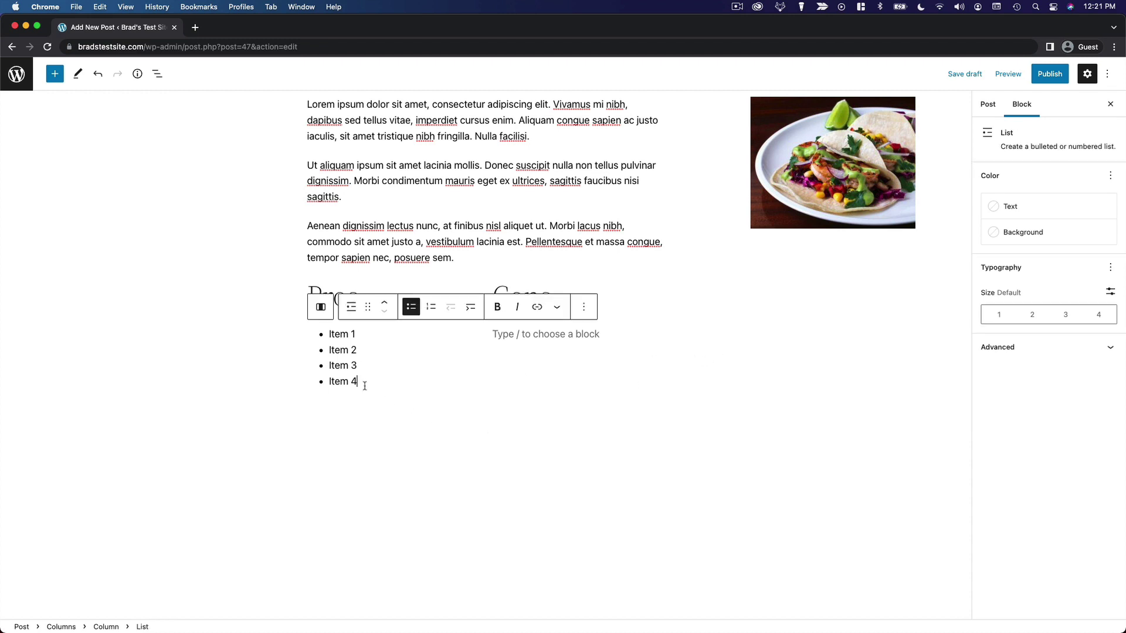
{"action": "left_click_drag", "start_coordinate": [368, 382], "coordinate": [323, 337]}
{"action": "key", "text": "super+c"}
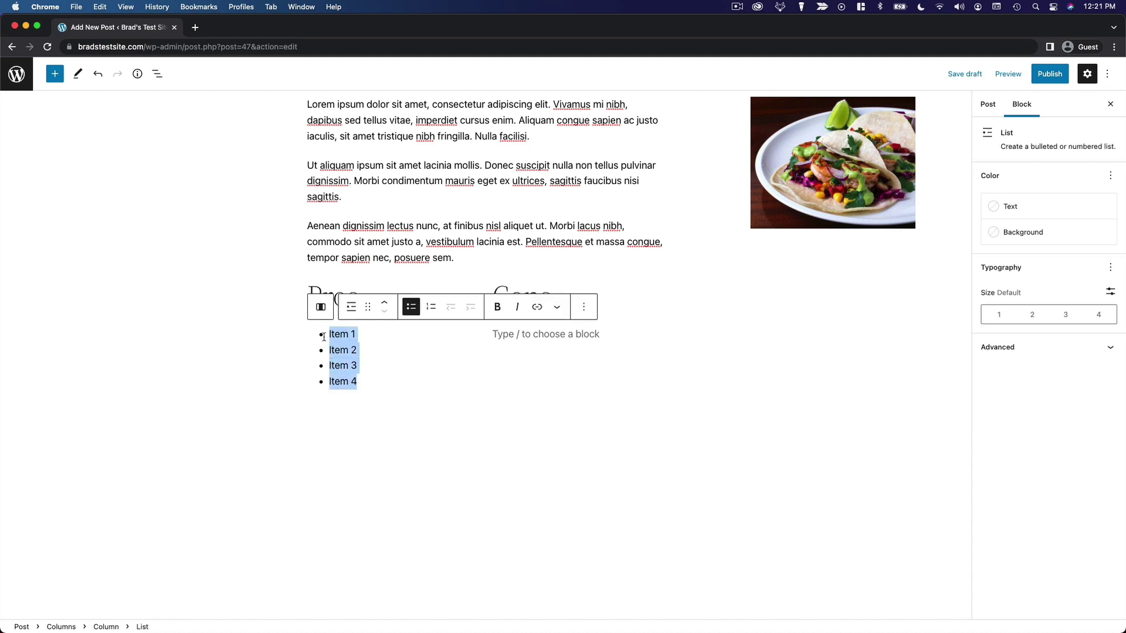
{"action": "scroll", "coordinate": [323, 337], "scroll_direction": "up", "scroll_amount": 1}
{"action": "left_click", "coordinate": [566, 370]}
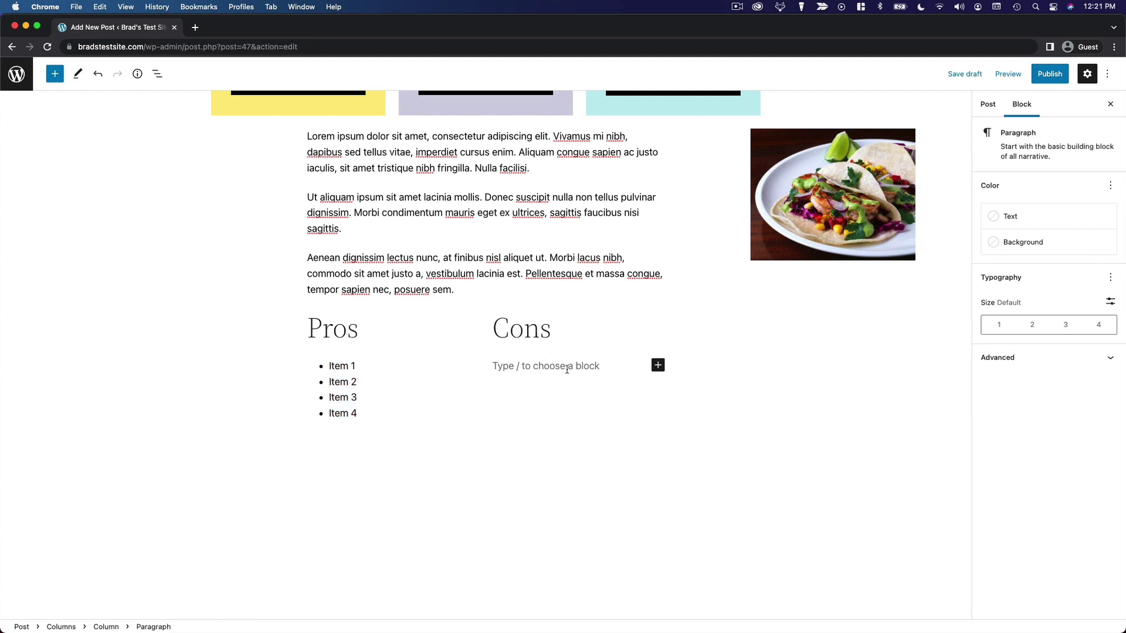
{"action": "key", "text": "super+v"}
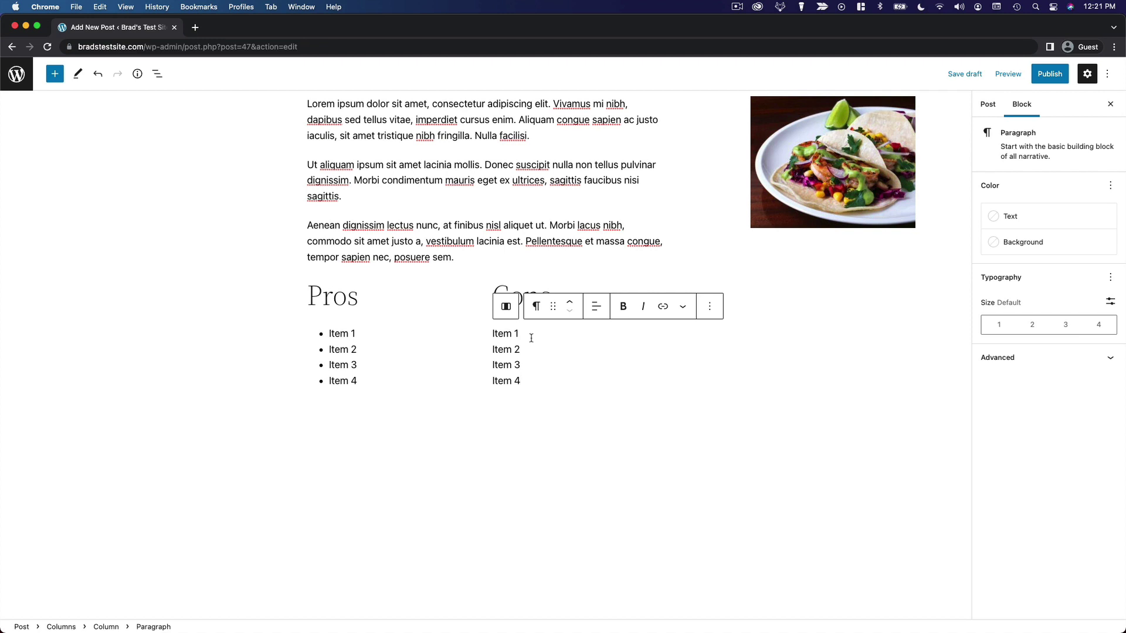
Transform the pasted Cons items into a bulleted List block.
{"action": "left_click", "coordinate": [537, 307]}
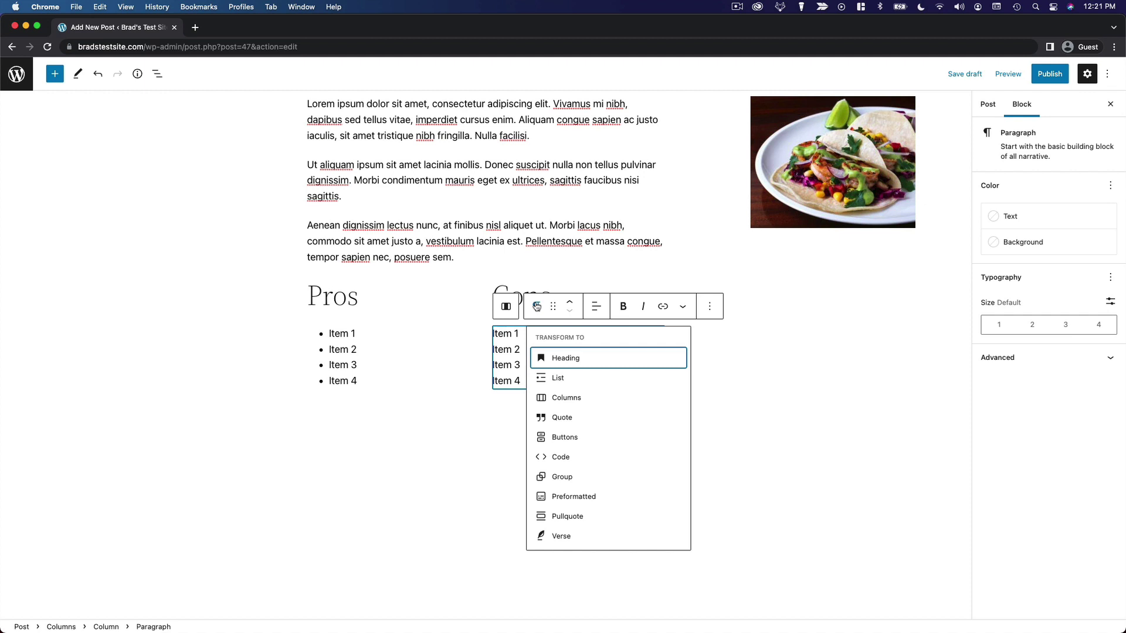
{"action": "left_click", "coordinate": [573, 380]}
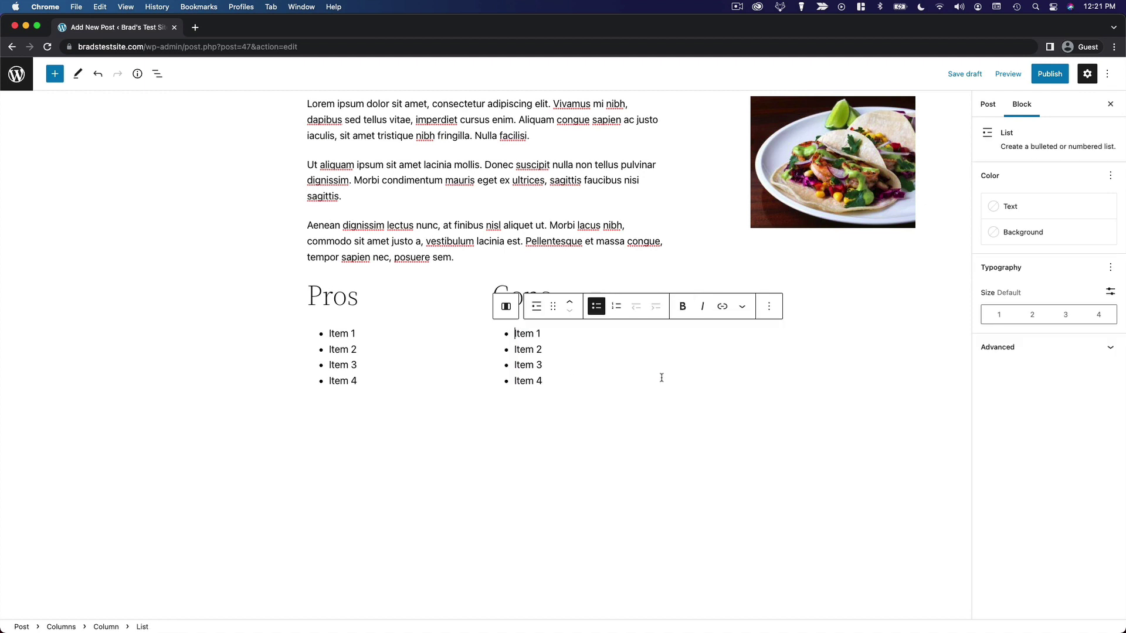
{"action": "left_click", "coordinate": [819, 397]}
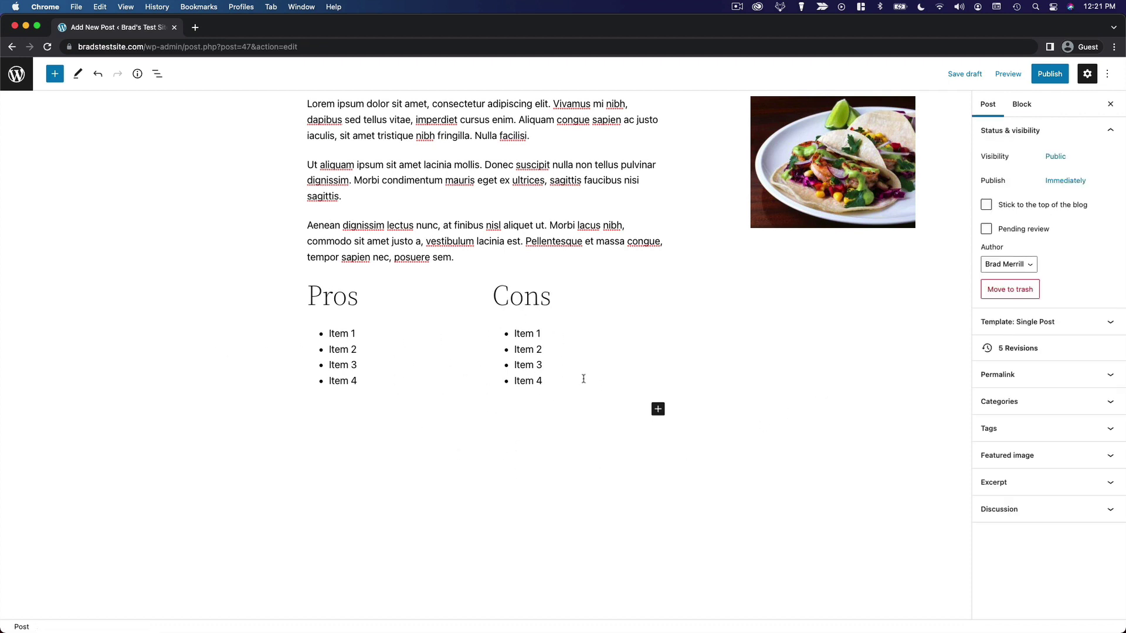
Add an empty paragraph block just below the Pros and Cons columns and review the layout.
{"action": "left_click", "coordinate": [318, 296]}
{"action": "left_click", "coordinate": [542, 380]}
{"action": "left_click", "coordinate": [357, 350]}
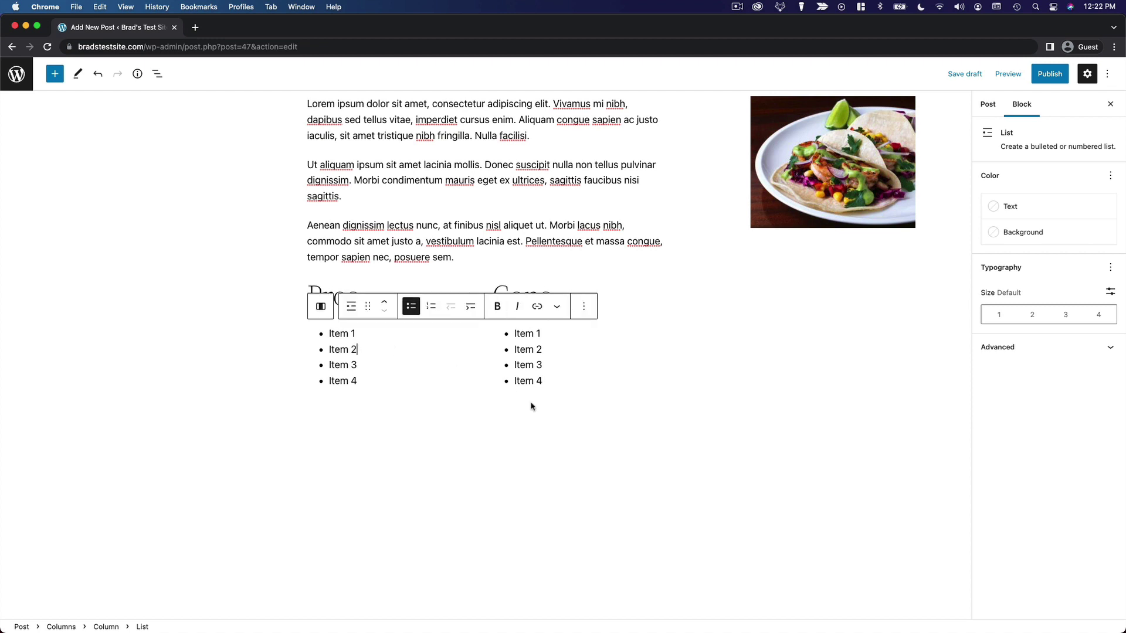
{"action": "left_click", "coordinate": [450, 407]}
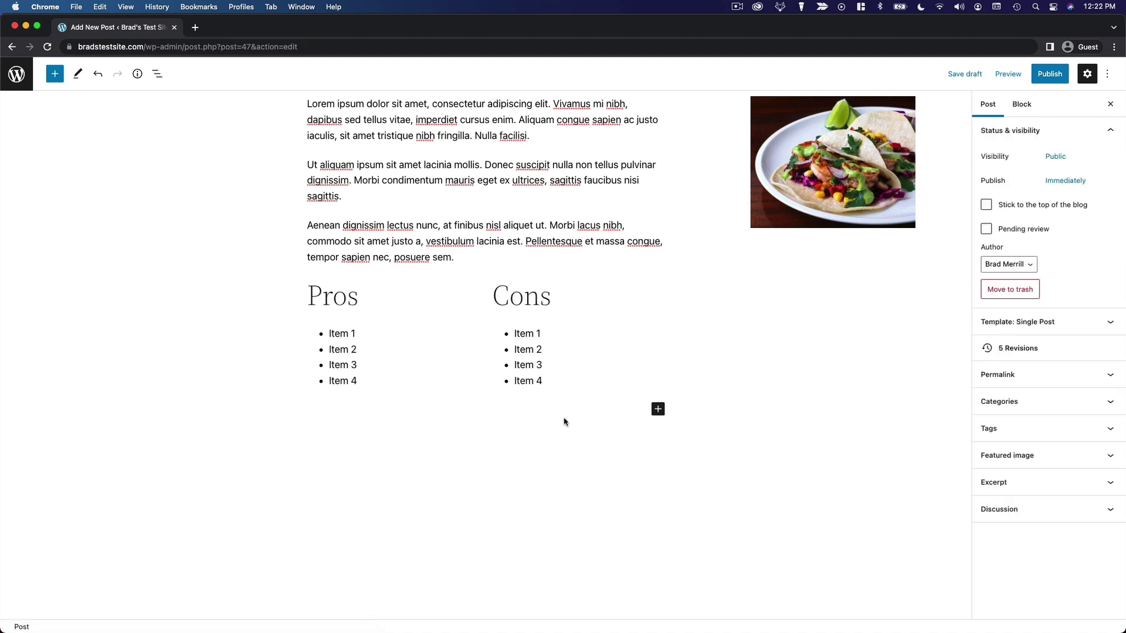
{"action": "left_click", "coordinate": [635, 415]}
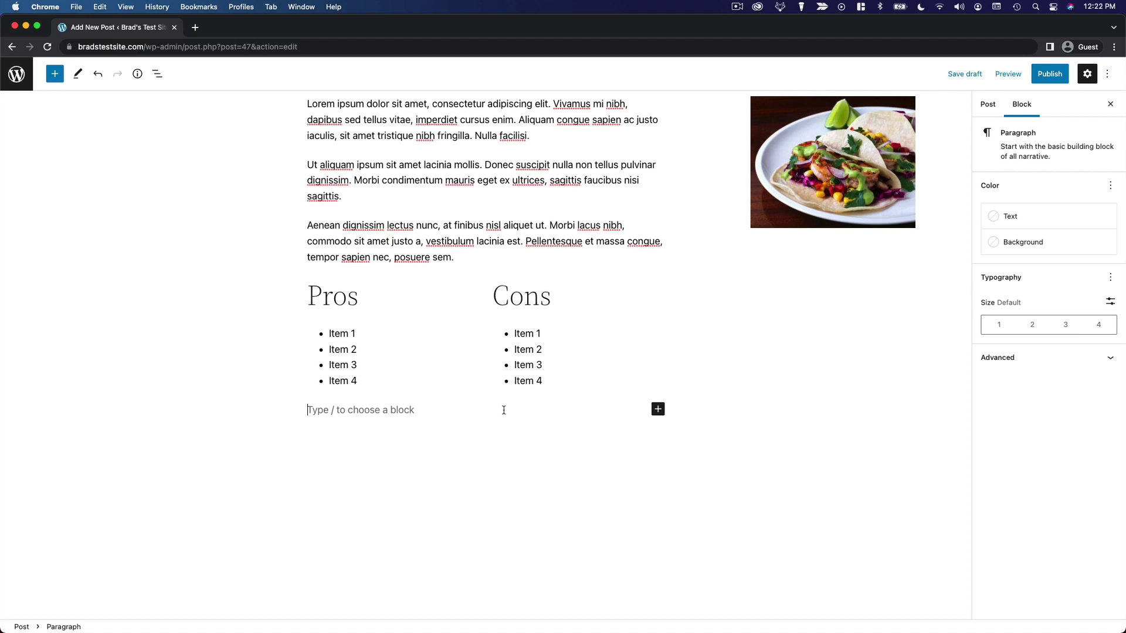
{"action": "scroll", "coordinate": [487, 473], "scroll_direction": "up", "scroll_amount": 2}
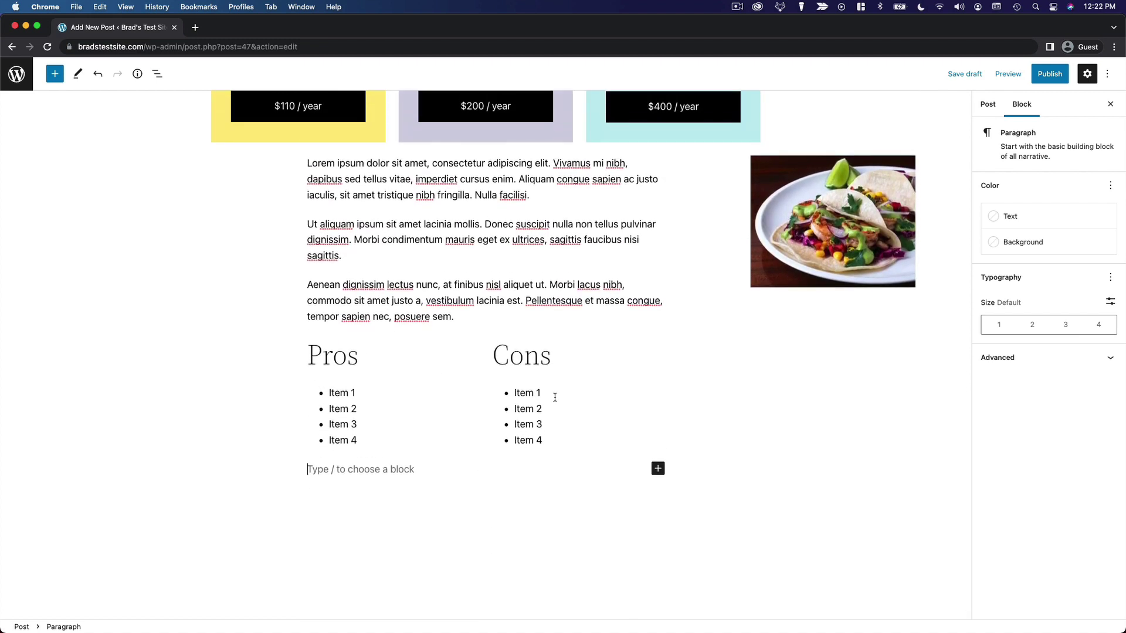
{"action": "scroll", "coordinate": [554, 397], "scroll_direction": "up", "scroll_amount": 10}
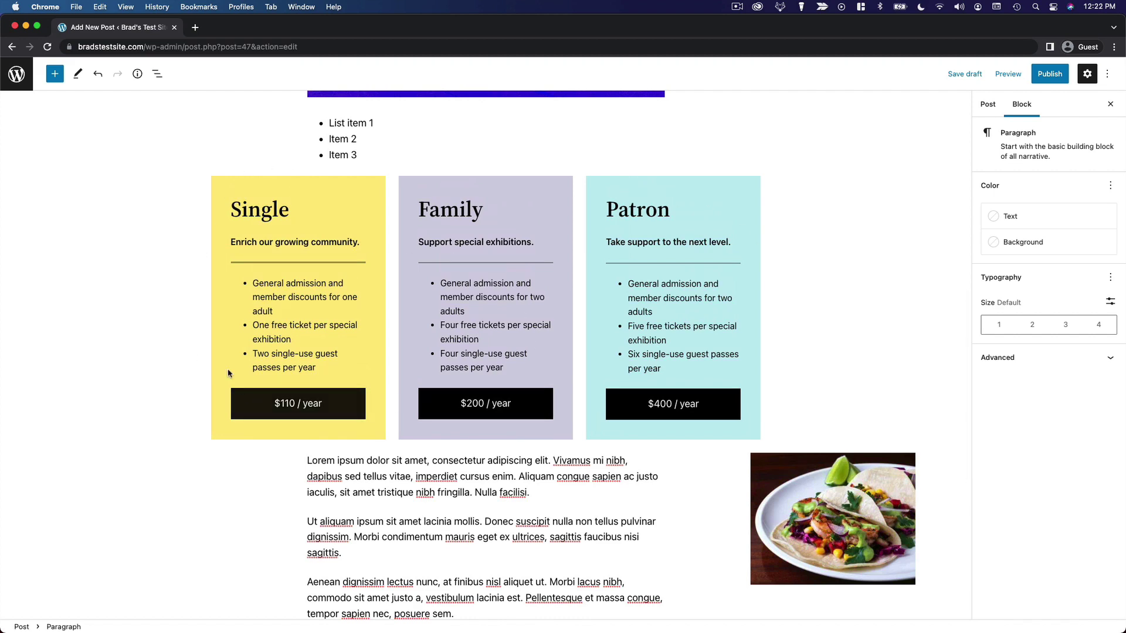
{"action": "scroll", "coordinate": [223, 364], "scroll_direction": "down", "scroll_amount": 12}
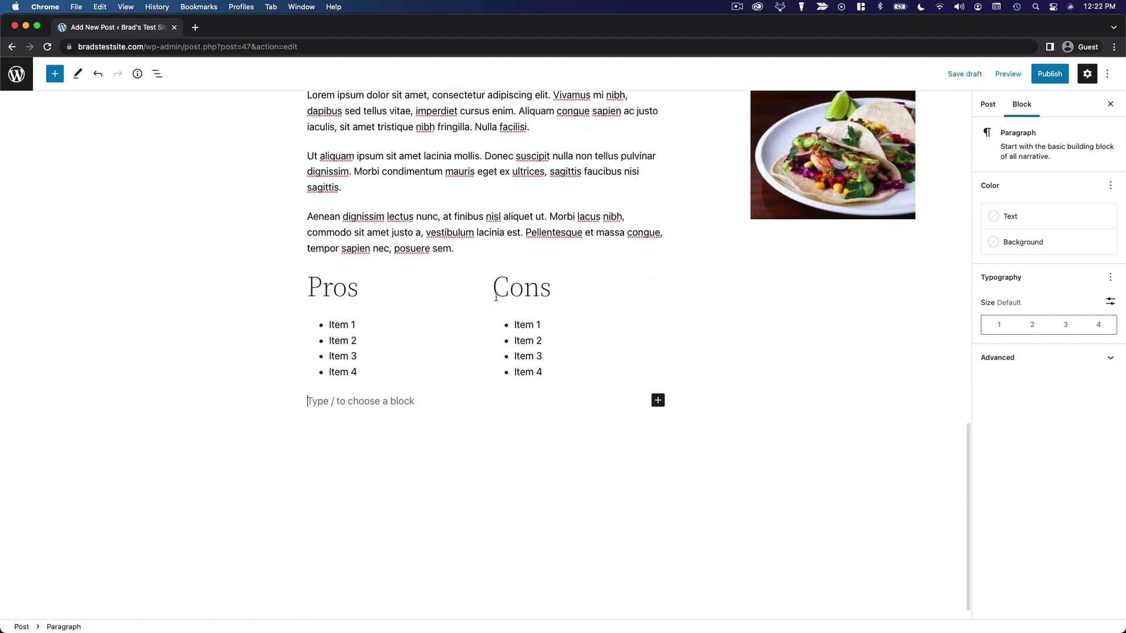
Select the Pros column in List View and set its background to Luminous vivid amber.
{"action": "left_click", "coordinate": [354, 294]}
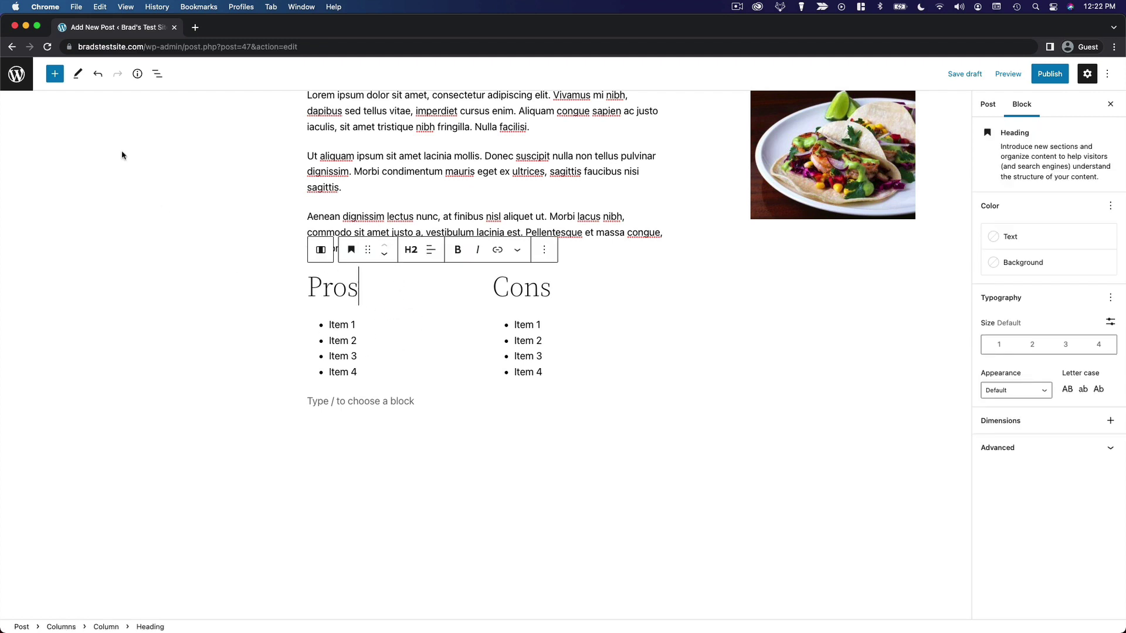
{"action": "left_click", "coordinate": [158, 74]}
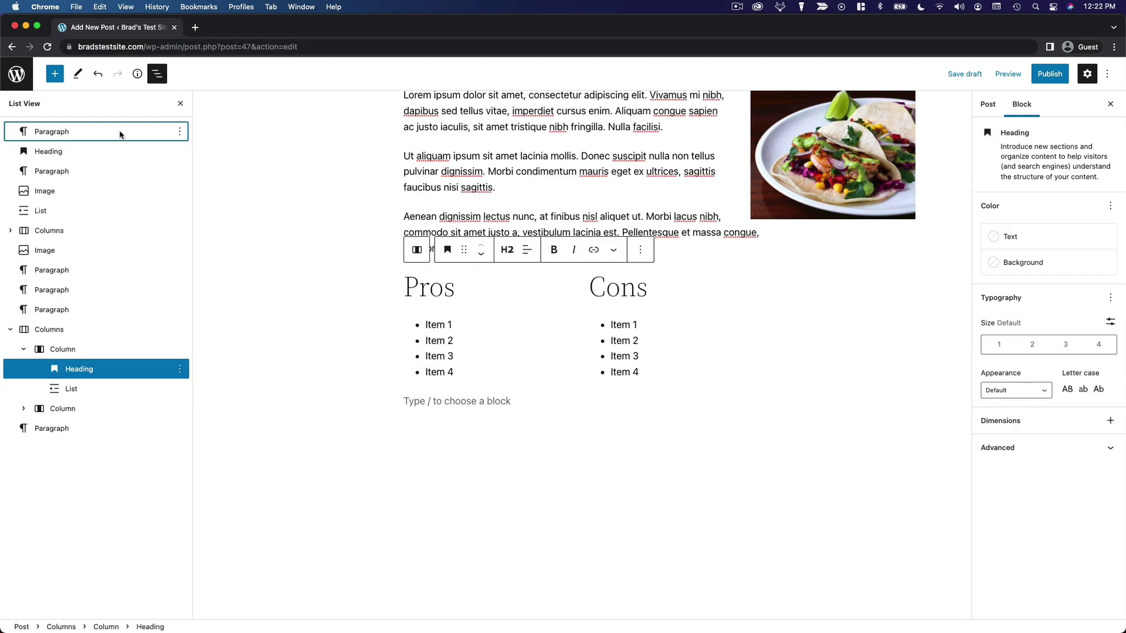
{"action": "left_click", "coordinate": [50, 332]}
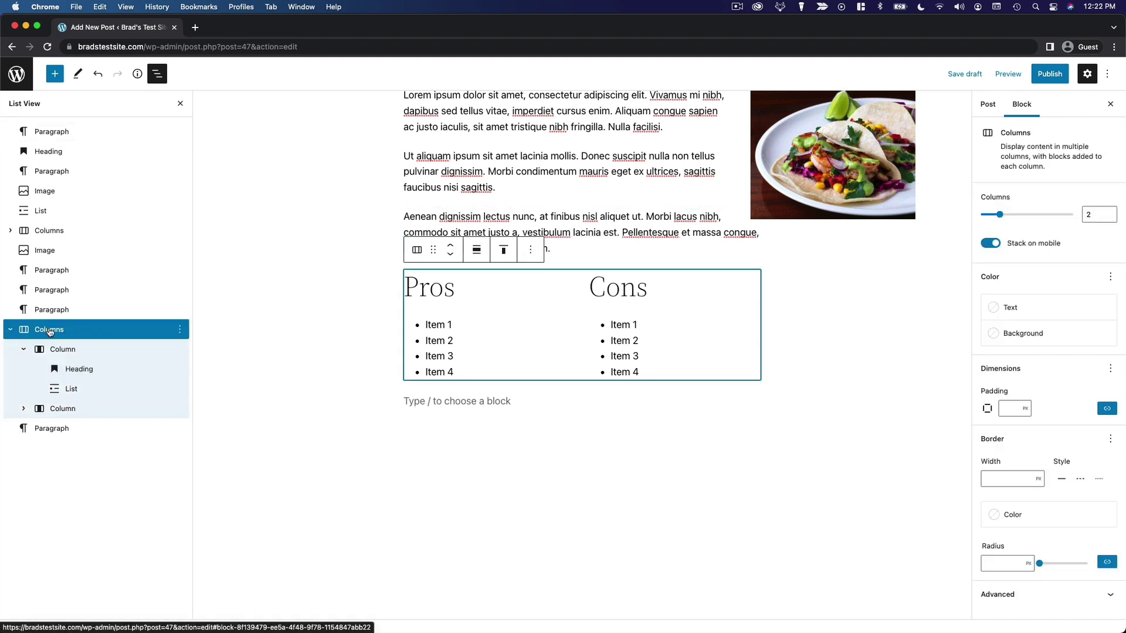
{"action": "left_click", "coordinate": [66, 352]}
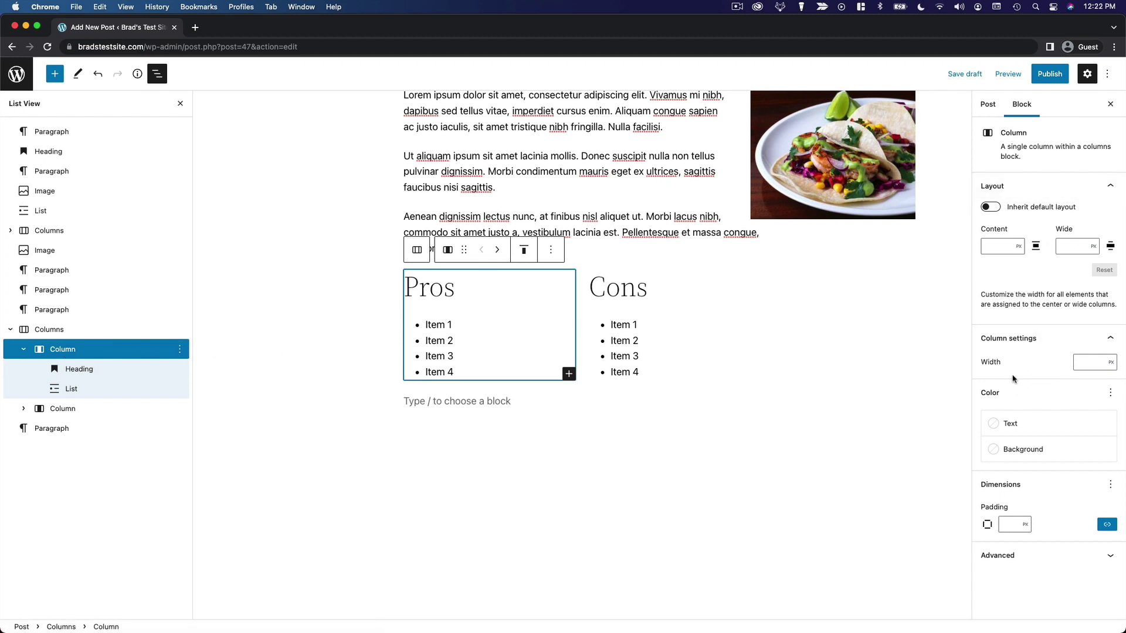
{"action": "left_click", "coordinate": [1041, 454]}
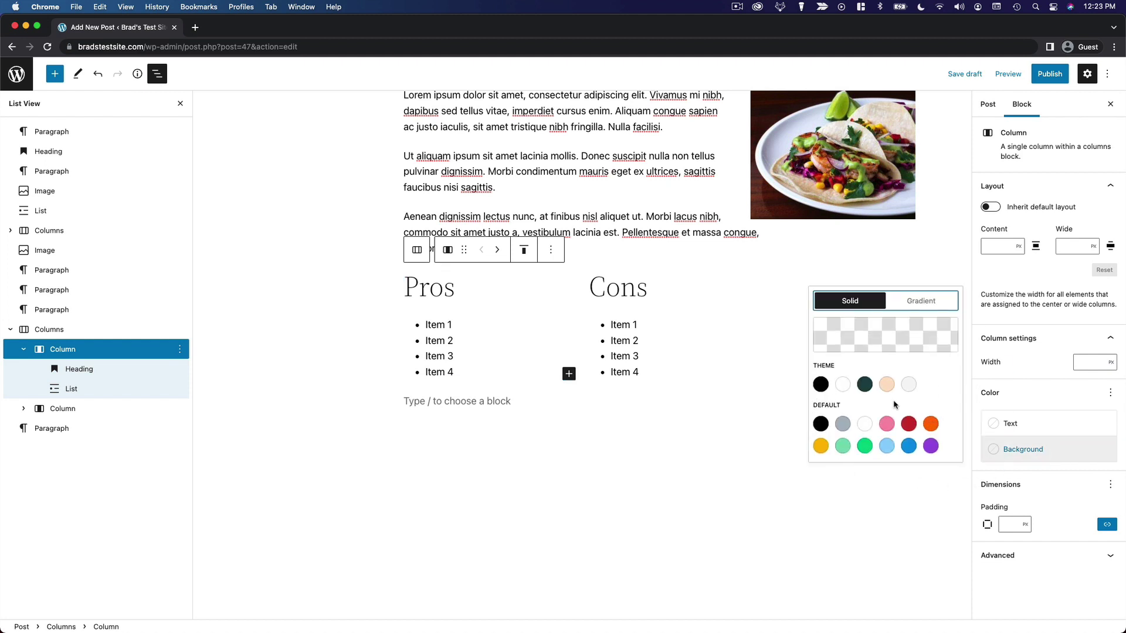
{"action": "left_click", "coordinate": [820, 446]}
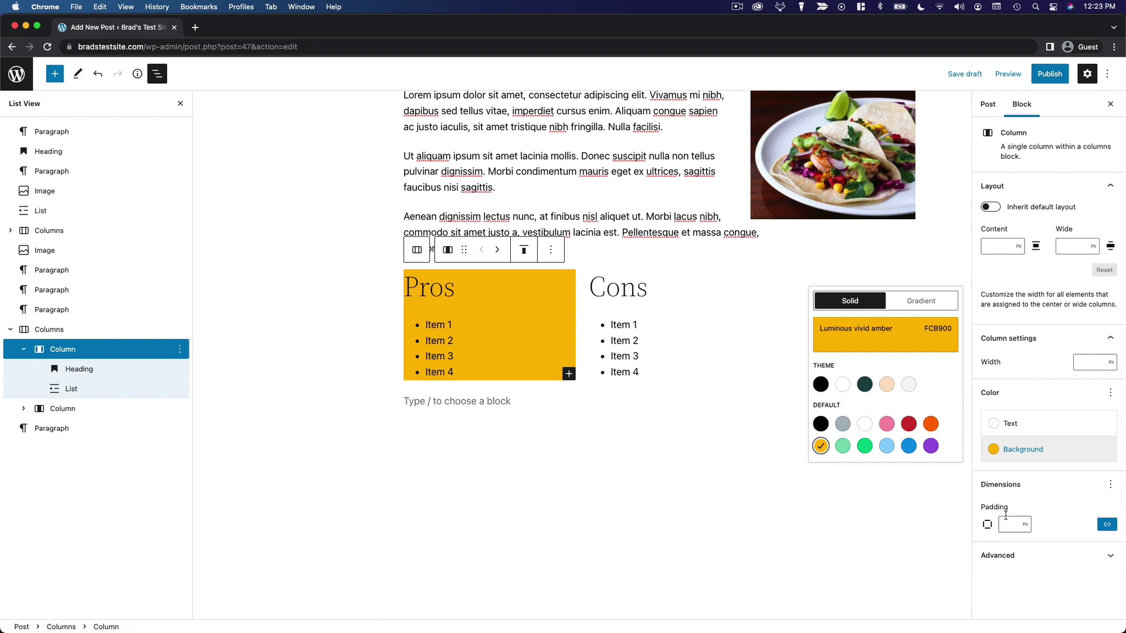
{"action": "scroll", "coordinate": [602, 431], "scroll_direction": "up", "scroll_amount": 3}
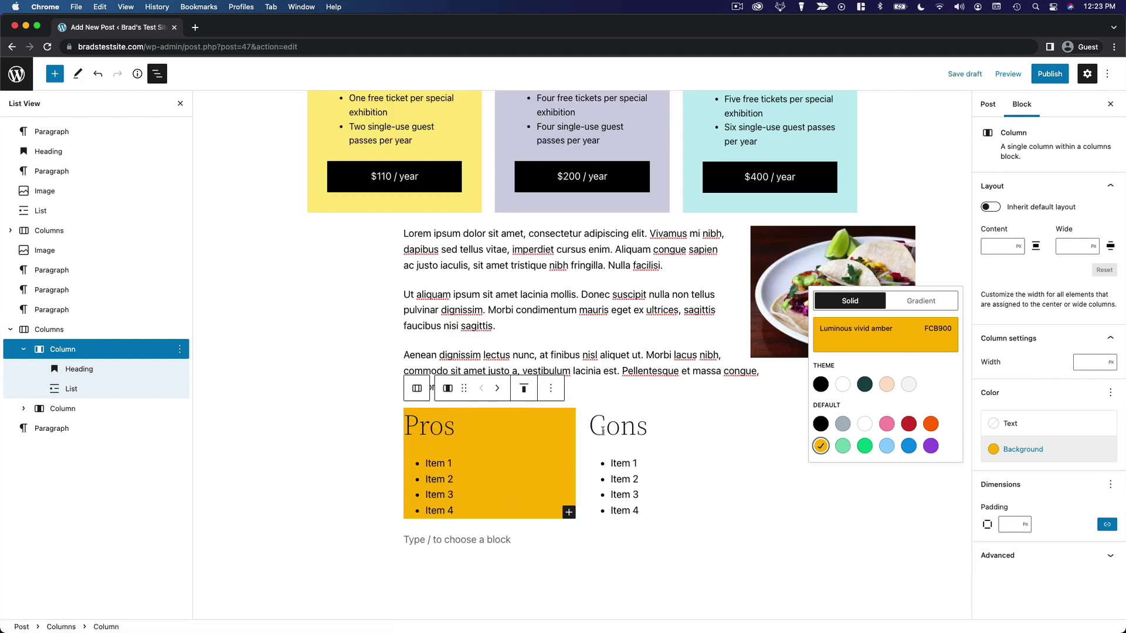
{"action": "scroll", "coordinate": [602, 431], "scroll_direction": "up", "scroll_amount": 5}
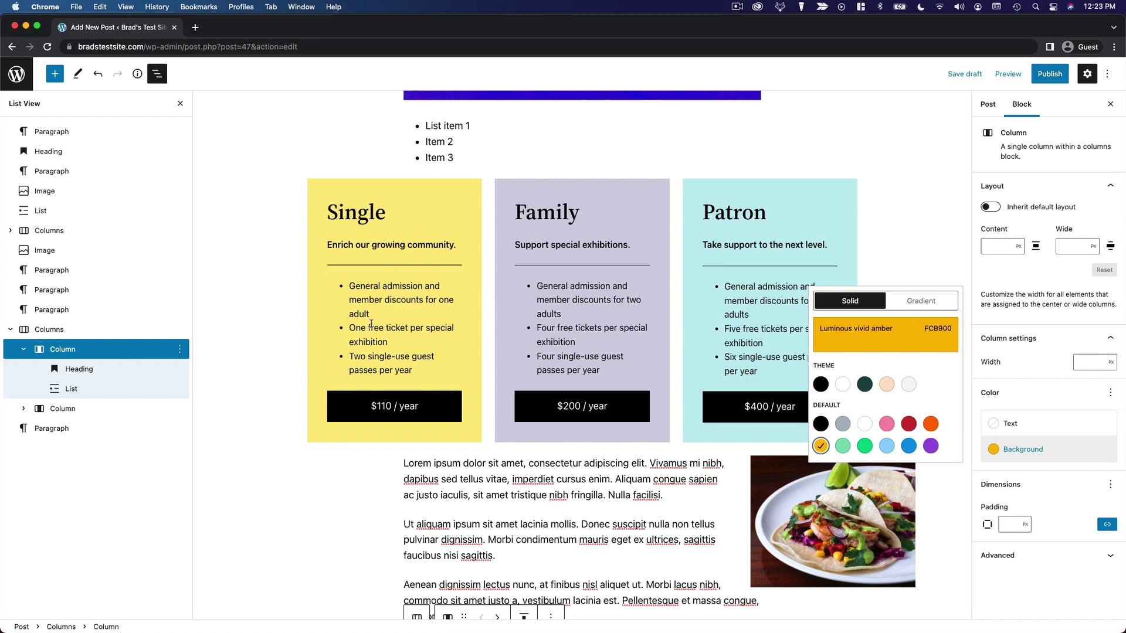
{"action": "scroll", "coordinate": [476, 352], "scroll_direction": "down", "scroll_amount": 6}
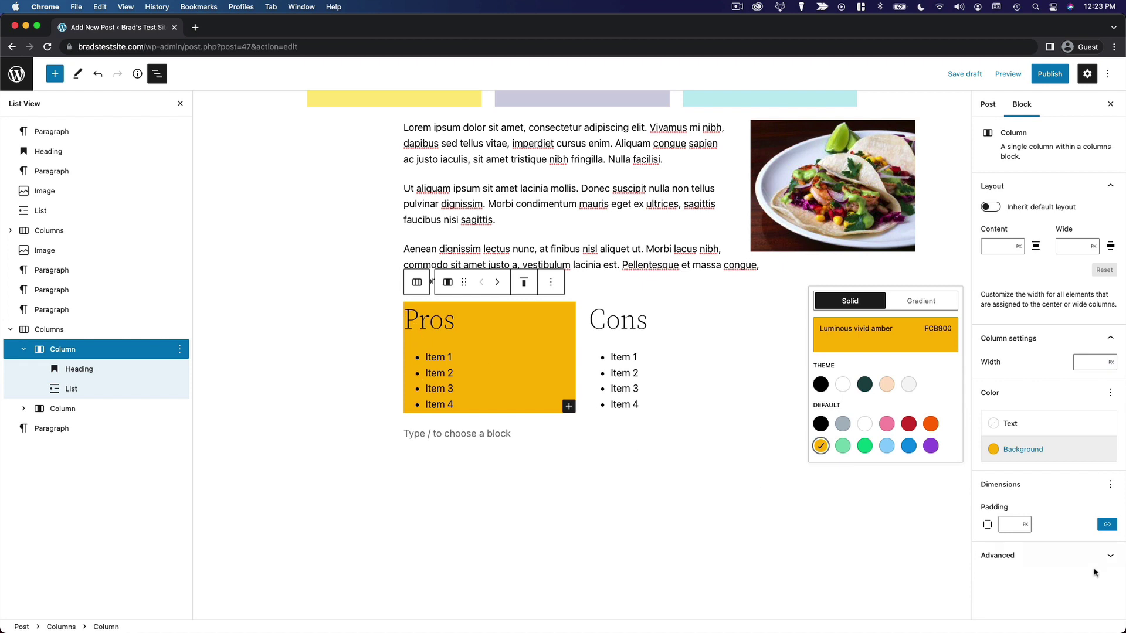
Set the Pros column's padding to 30px on all sides, after first trying 20px.
{"action": "left_click", "coordinate": [1014, 524]}
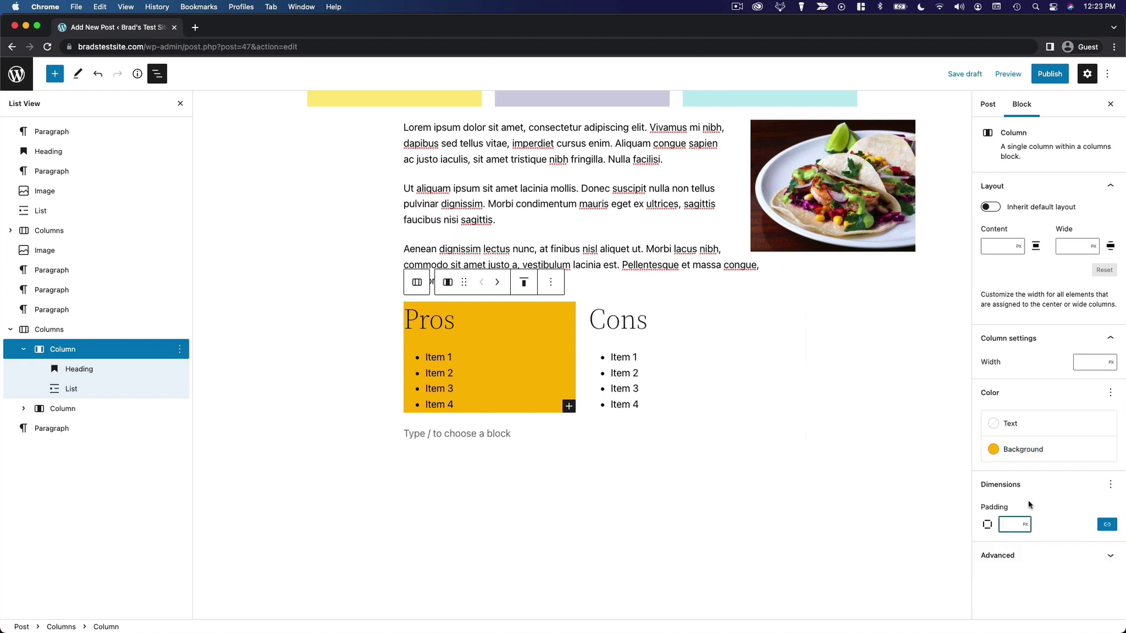
{"action": "type", "text": "20"}
{"action": "key", "text": "Return"}
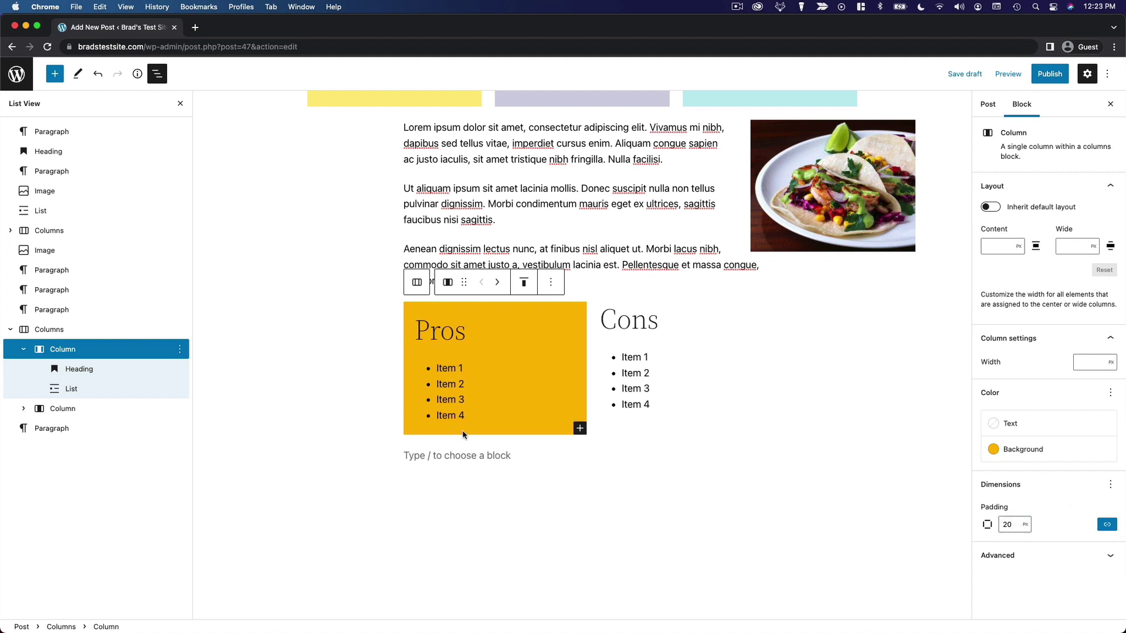
{"action": "left_click", "coordinate": [1006, 523]}
{"action": "type", "text": "30"}
{"action": "key", "text": "Tab"}
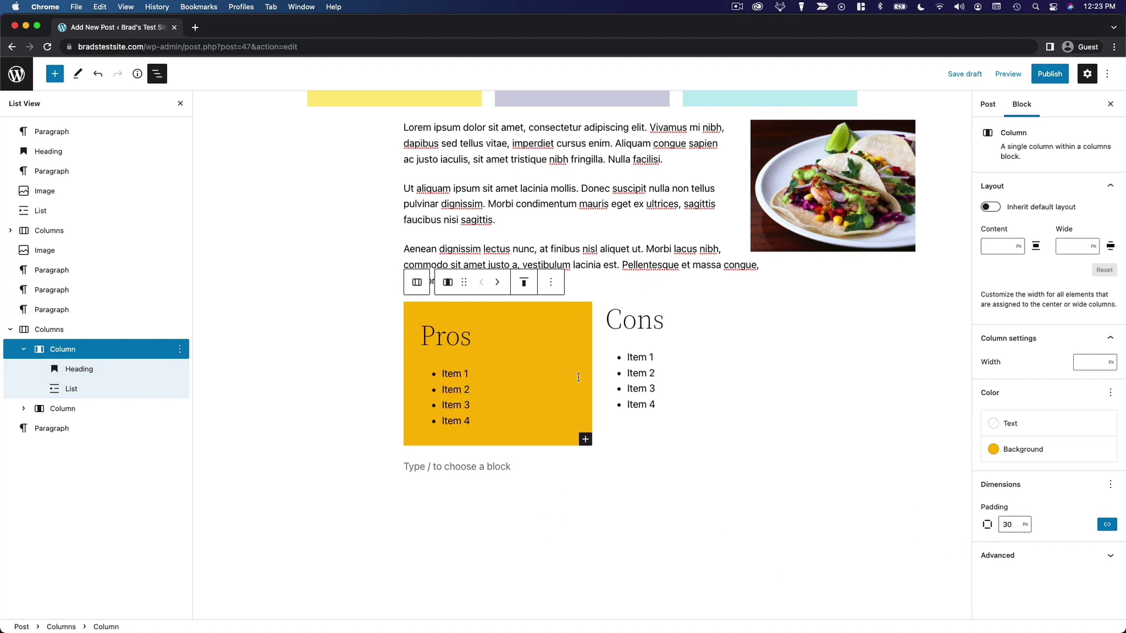
Try white and peach text on the Pros column, then set it to black Foreground.
{"action": "left_click", "coordinate": [1039, 425]}
{"action": "left_click", "coordinate": [843, 483]}
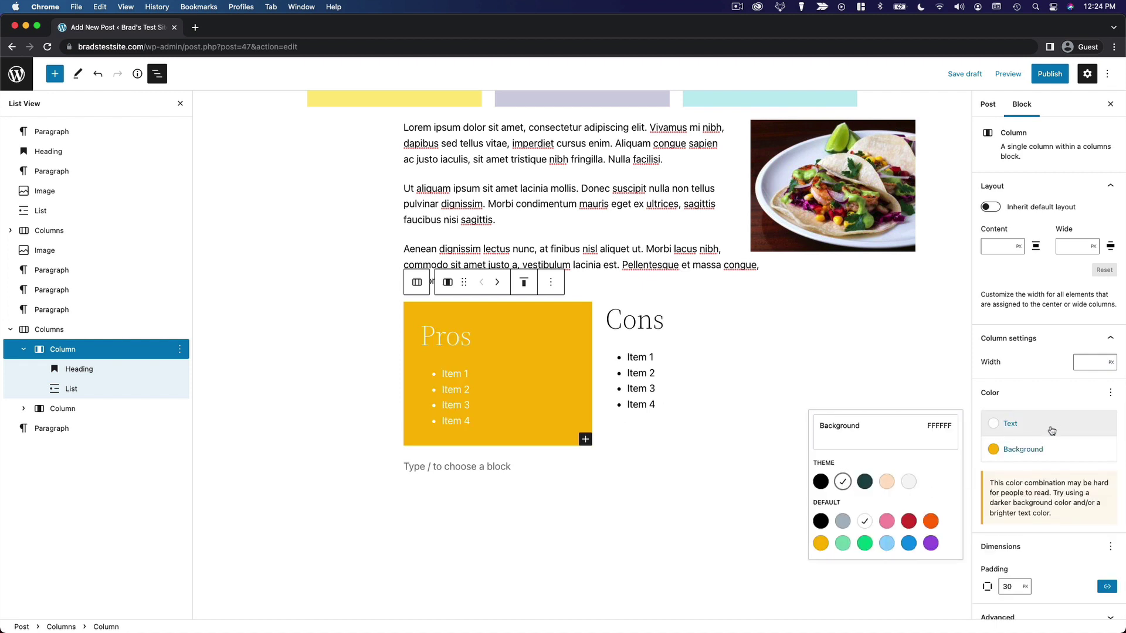
{"action": "left_click", "coordinate": [887, 481]}
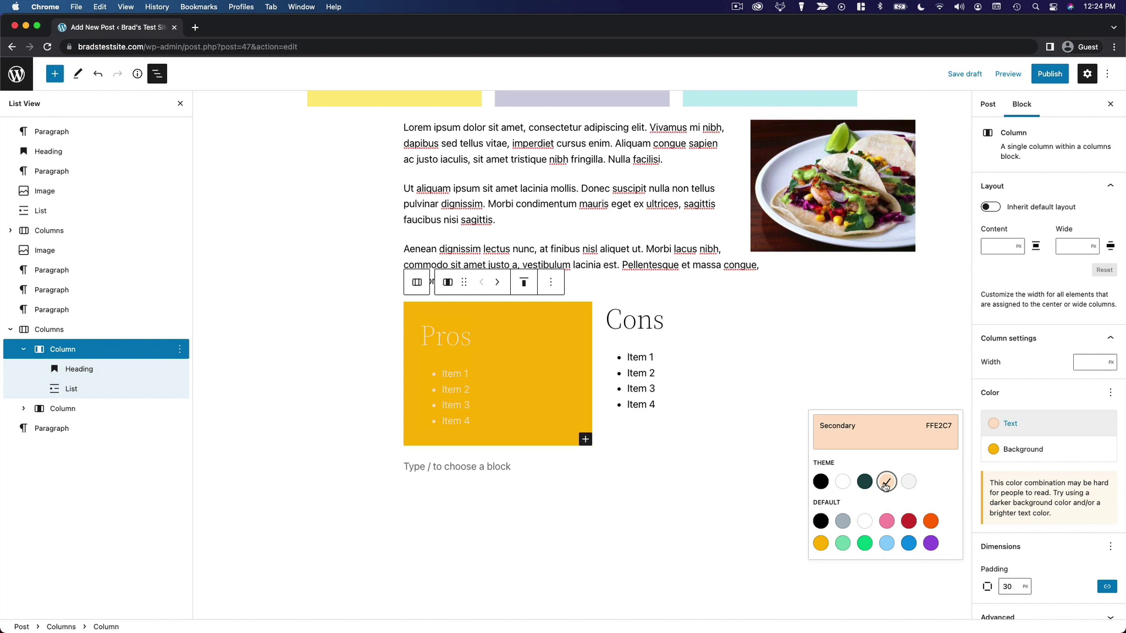
{"action": "left_click", "coordinate": [821, 482]}
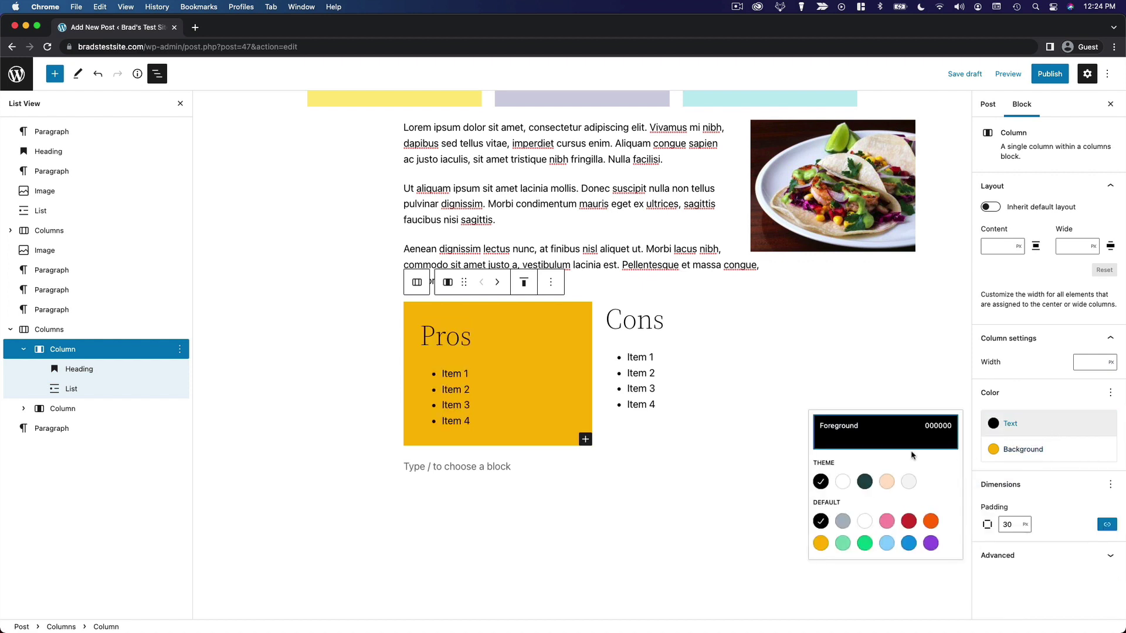
{"action": "left_click", "coordinate": [1059, 404]}
{"action": "left_click", "coordinate": [656, 319]}
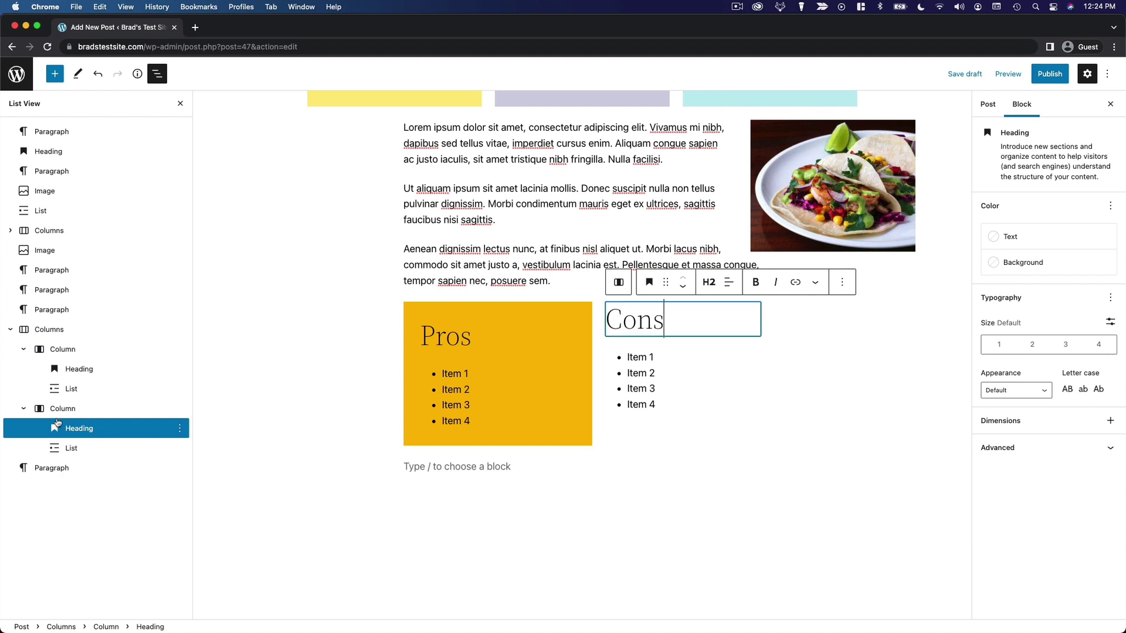
Give the Cons column a Light green cyan background.
{"action": "left_click", "coordinate": [88, 409]}
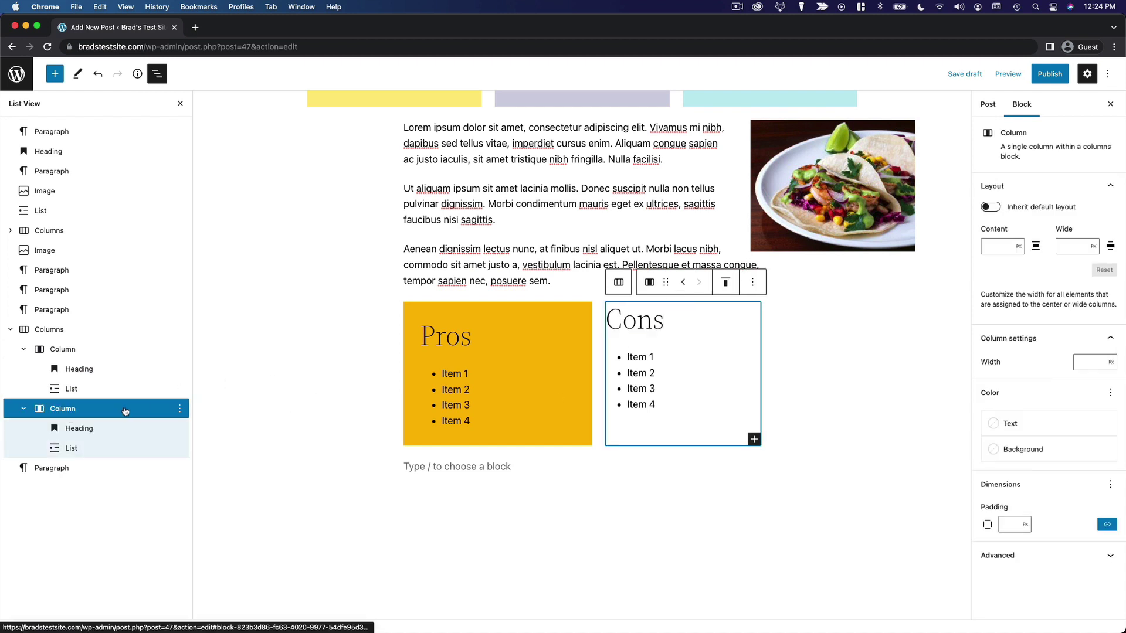
{"action": "left_click", "coordinate": [1029, 449]}
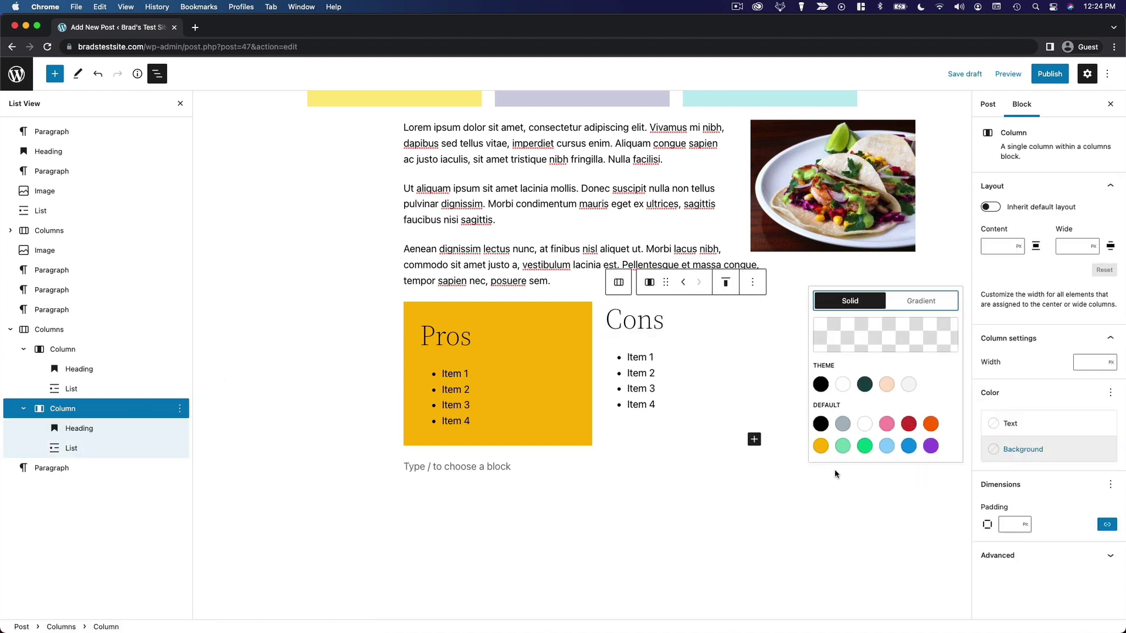
{"action": "left_click", "coordinate": [842, 447]}
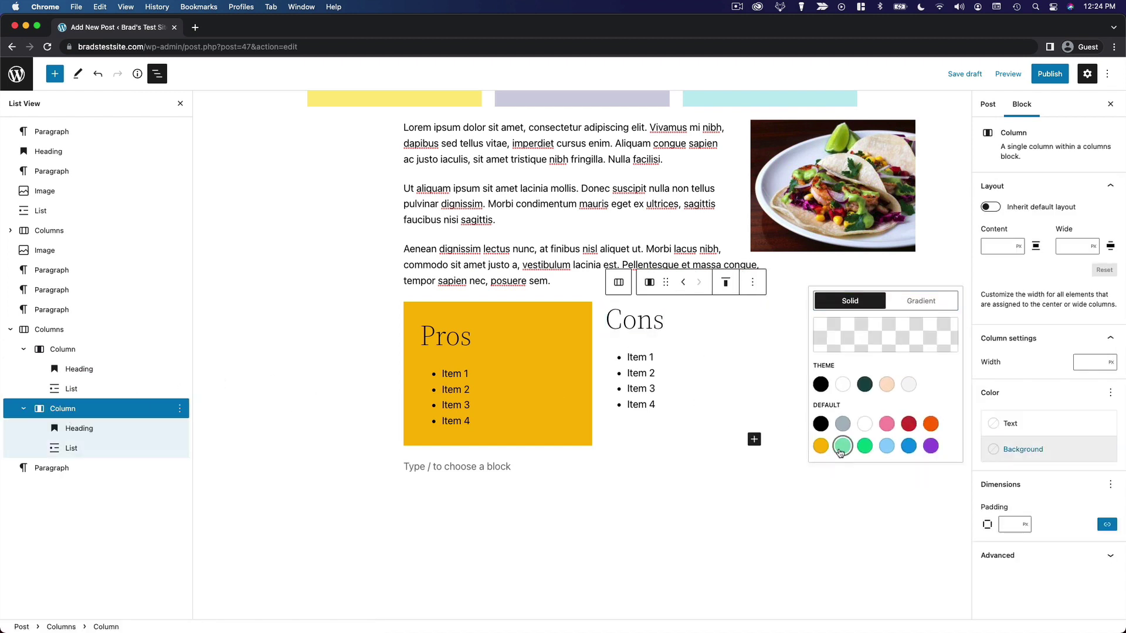
Set the Cons column's padding to 30px to match the Pros column.
{"action": "left_click", "coordinate": [1017, 524]}
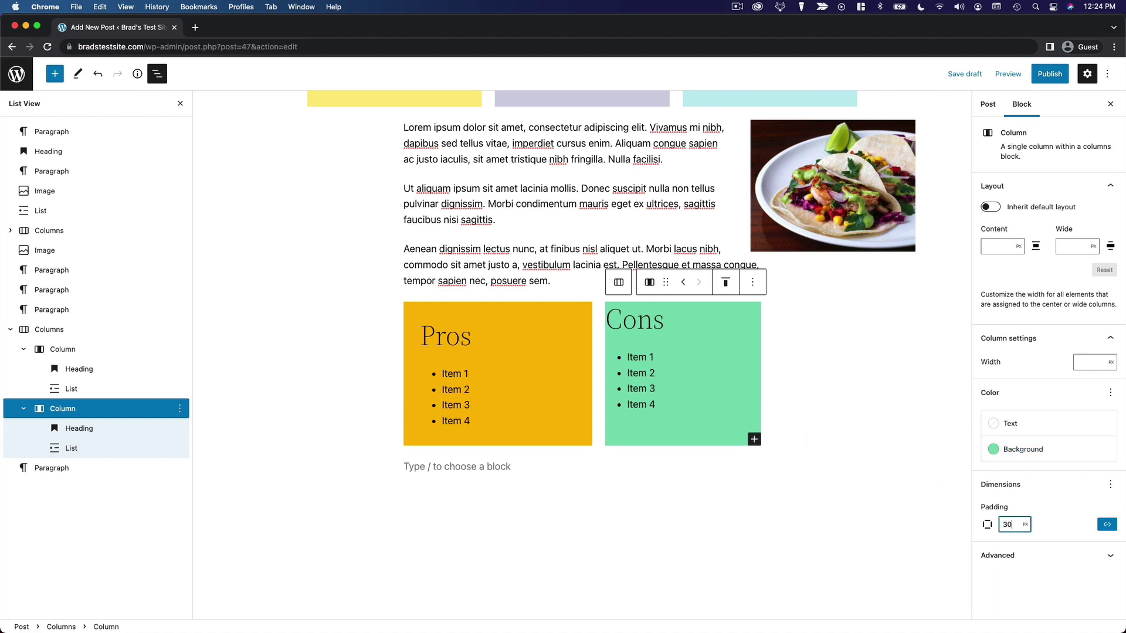
{"action": "left_click", "coordinate": [1066, 523]}
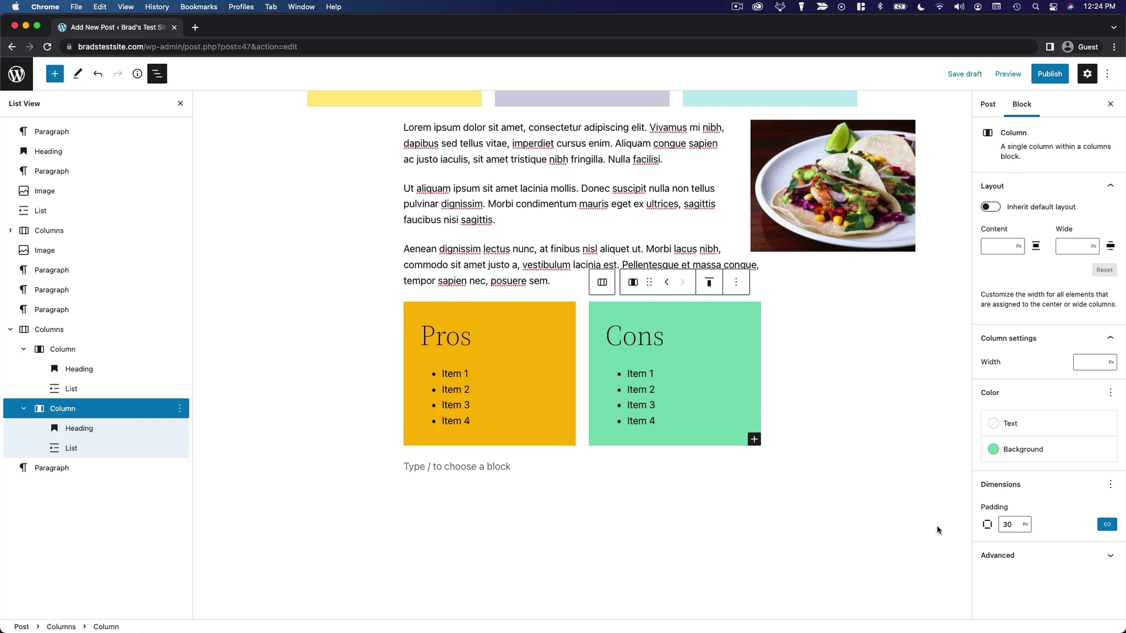
{"action": "scroll", "coordinate": [543, 526], "scroll_direction": "up", "scroll_amount": 10}
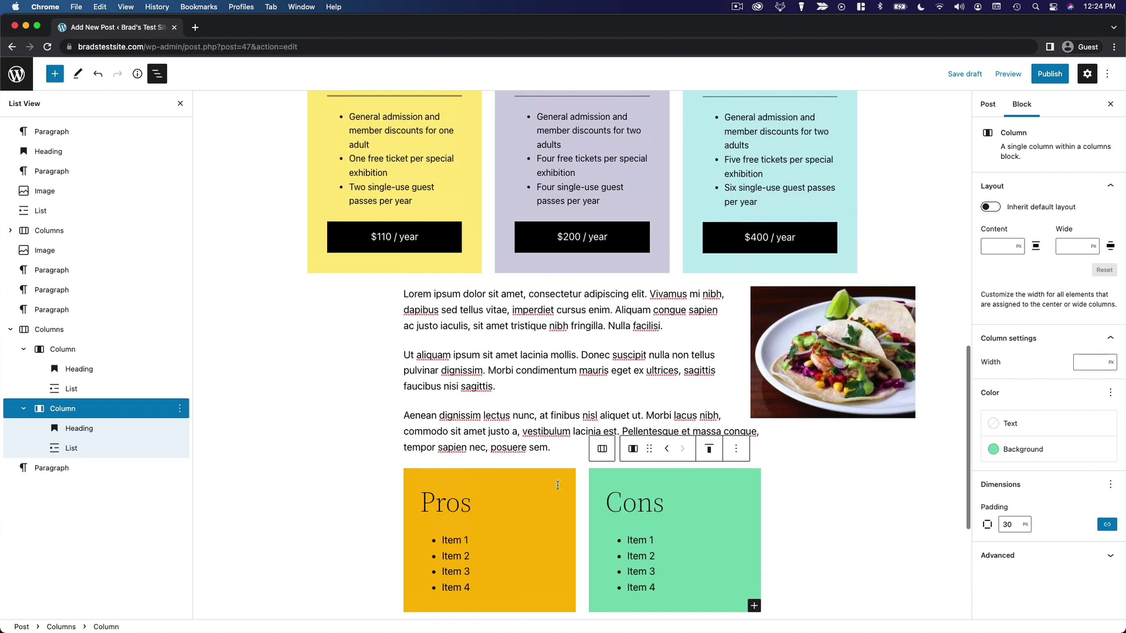
{"action": "scroll", "coordinate": [599, 437], "scroll_direction": "down", "scroll_amount": 9}
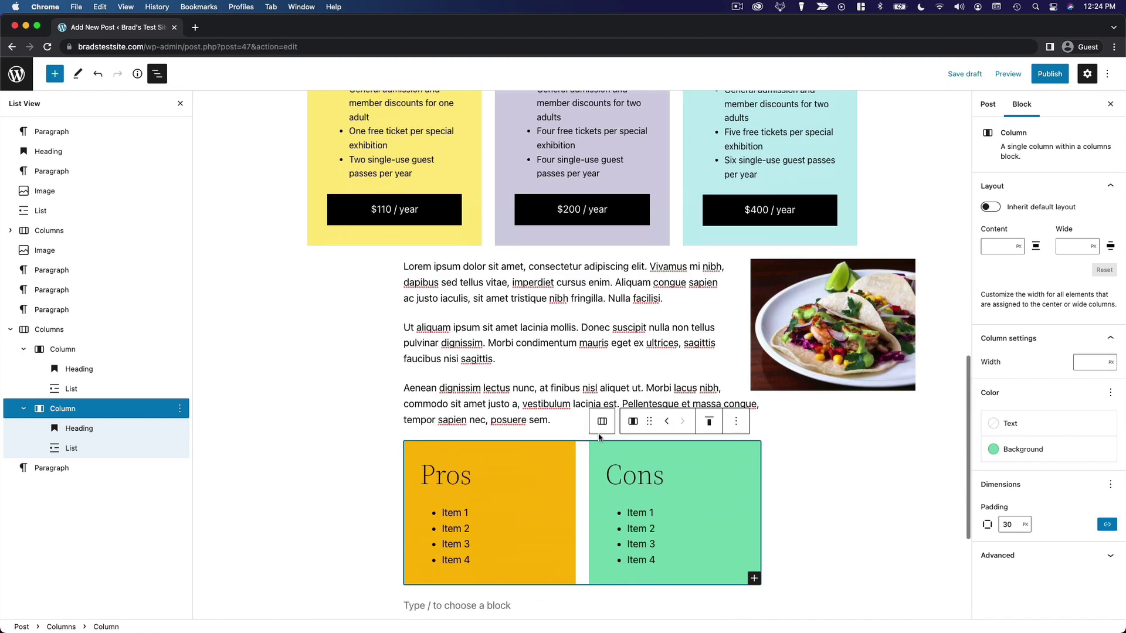
{"action": "left_click", "coordinate": [862, 455]}
{"action": "scroll", "coordinate": [862, 455], "scroll_direction": "up", "scroll_amount": 2}
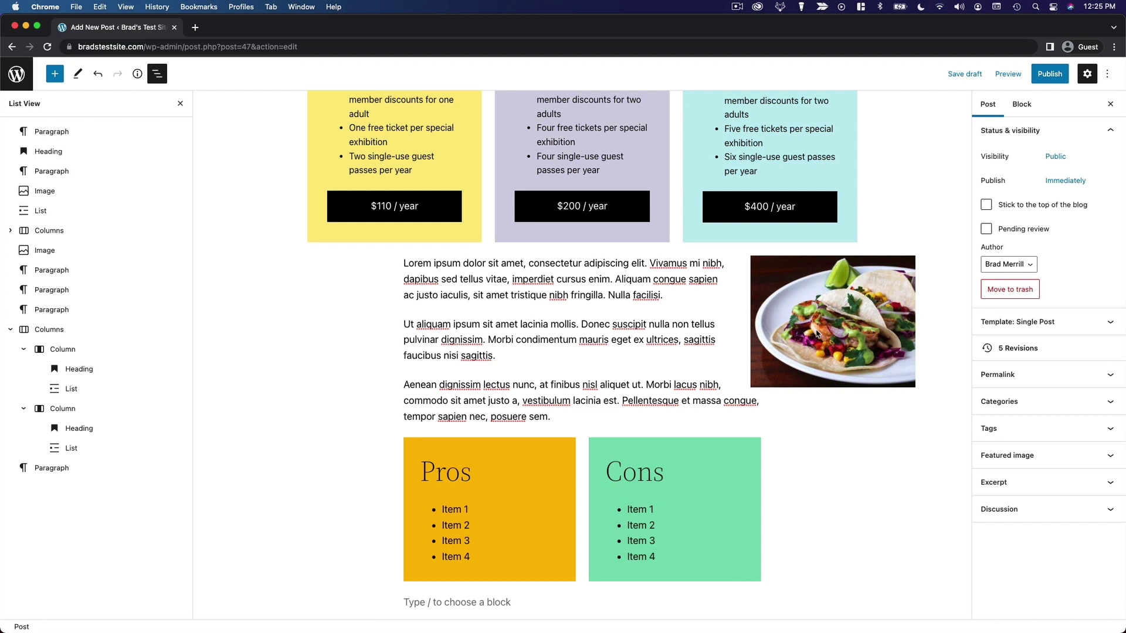
{"action": "left_click", "coordinate": [470, 299]}
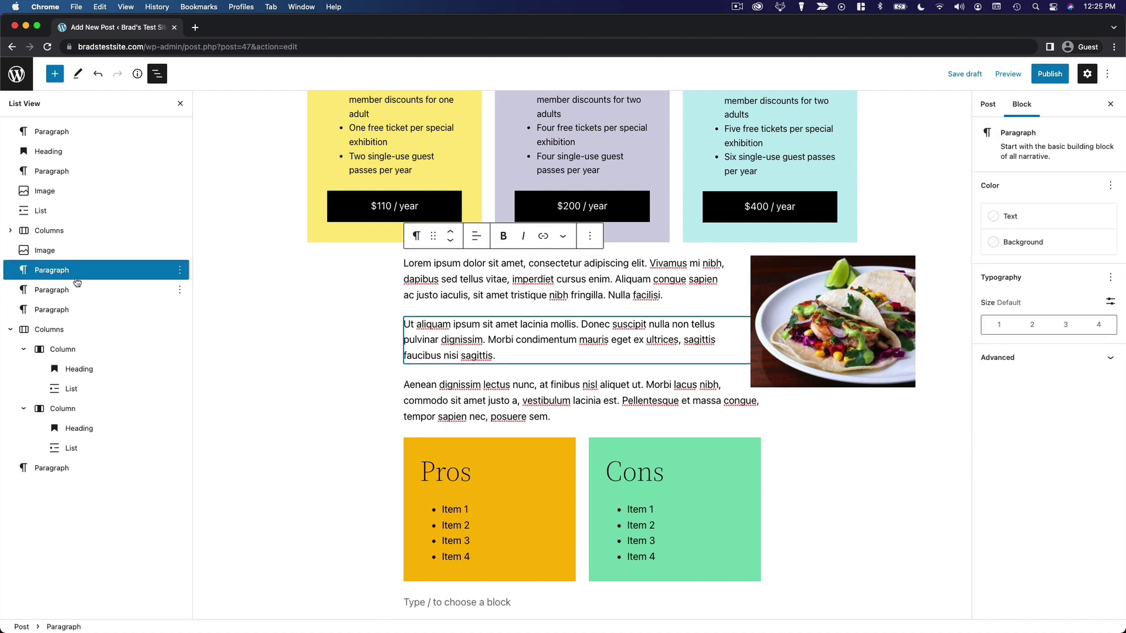
Select the taco image and its three Lorem paragraphs and wrap them in a Group block.
{"action": "left_click", "coordinate": [35, 250]}
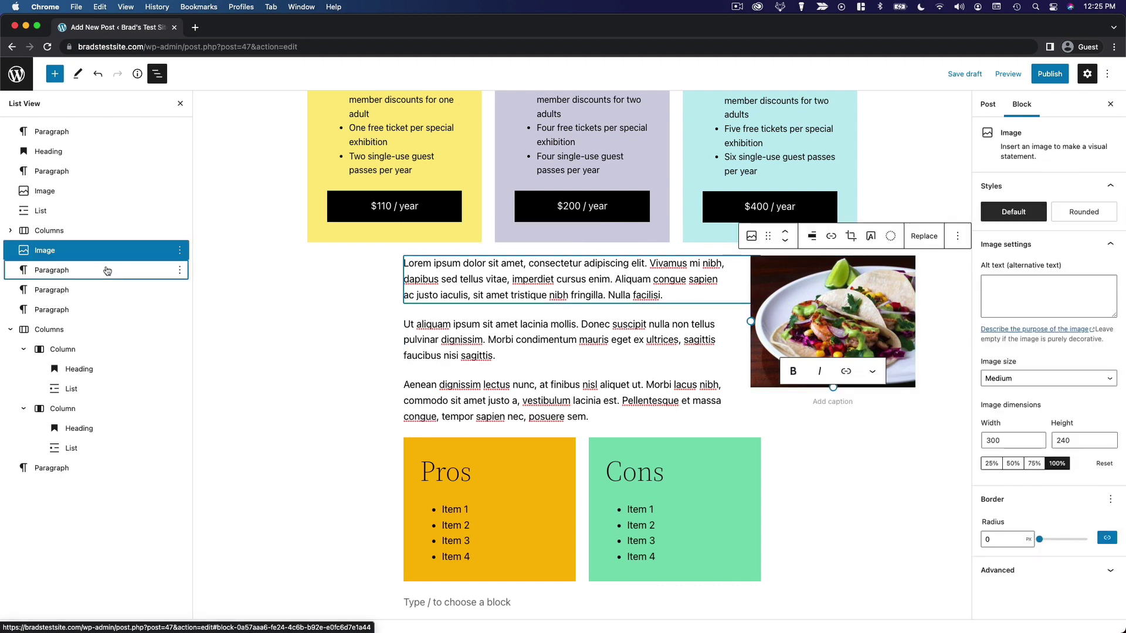
{"action": "left_click", "coordinate": [107, 270], "text": "shift"}
{"action": "left_click", "coordinate": [106, 288], "text": "shift"}
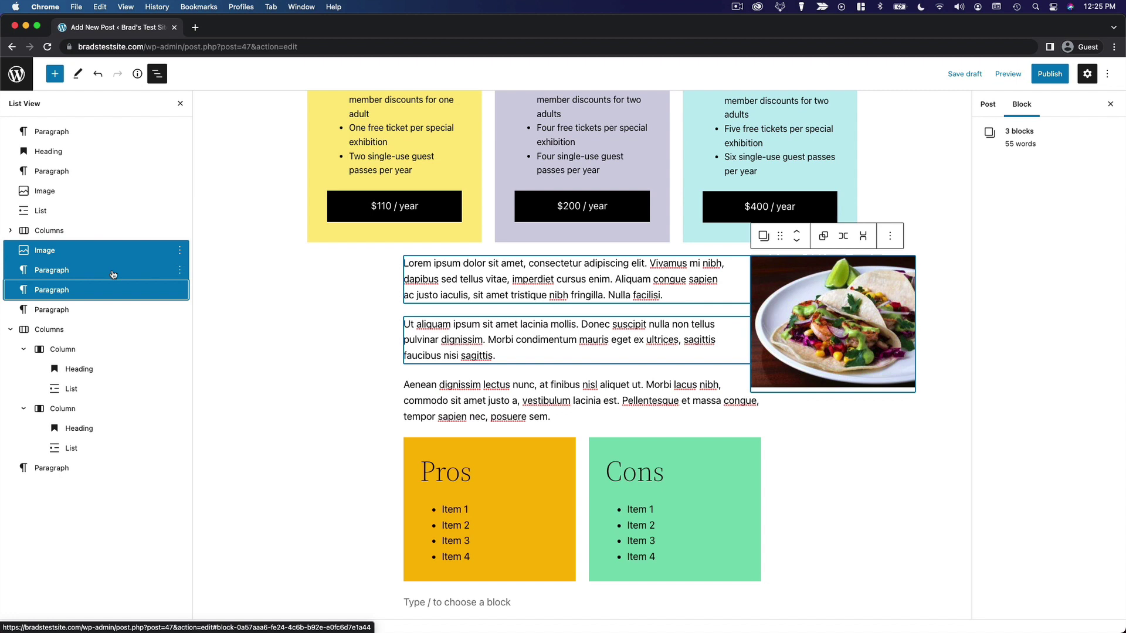
{"action": "left_click", "coordinate": [90, 311], "text": "shift"}
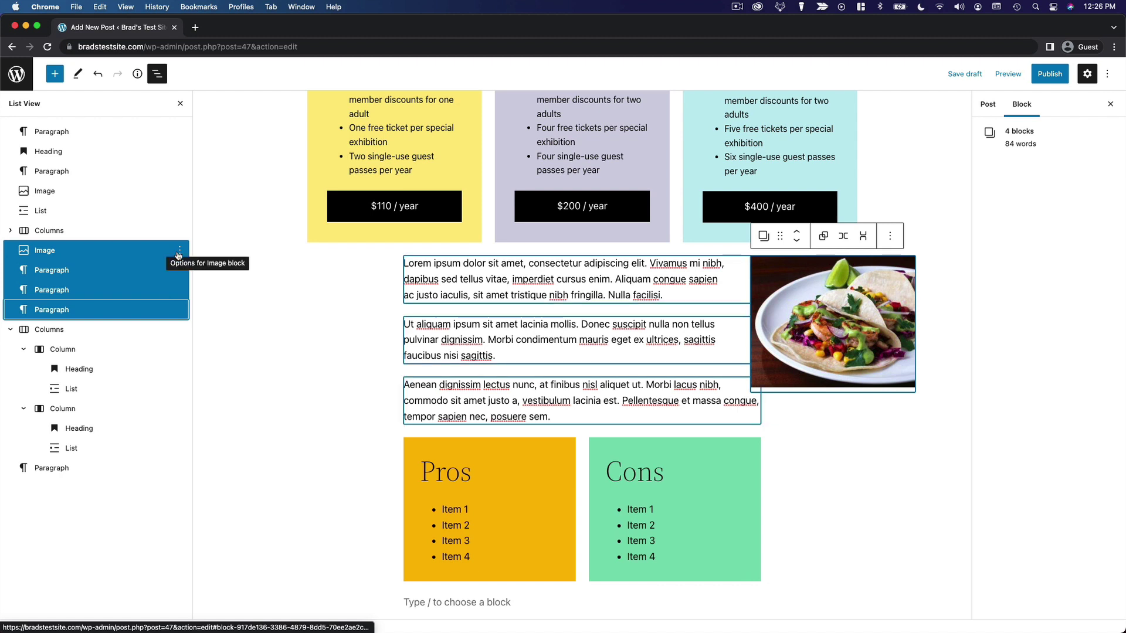
{"action": "left_click", "coordinate": [178, 252]}
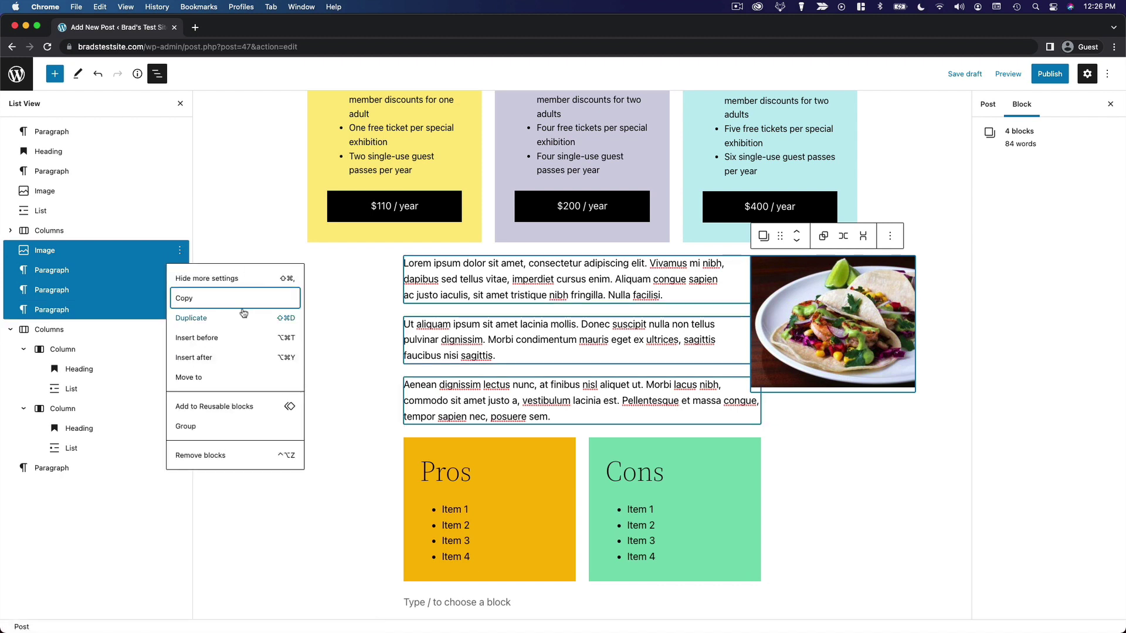
{"action": "left_click", "coordinate": [227, 429]}
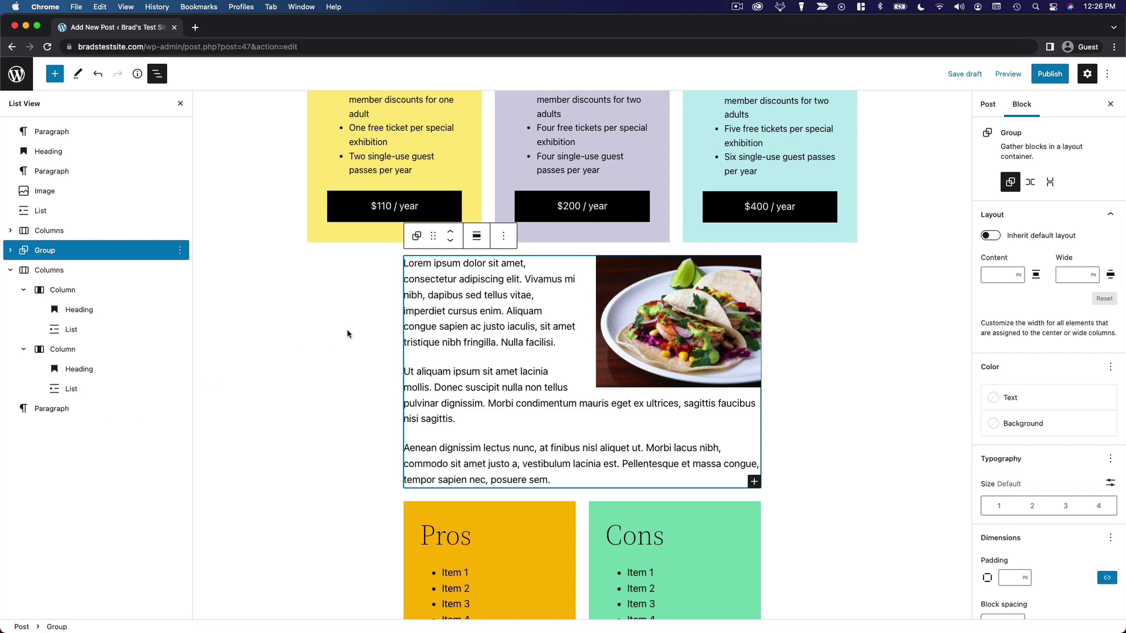
Move the group three positions up the post with the move-up arrow.
{"action": "left_click", "coordinate": [449, 232]}
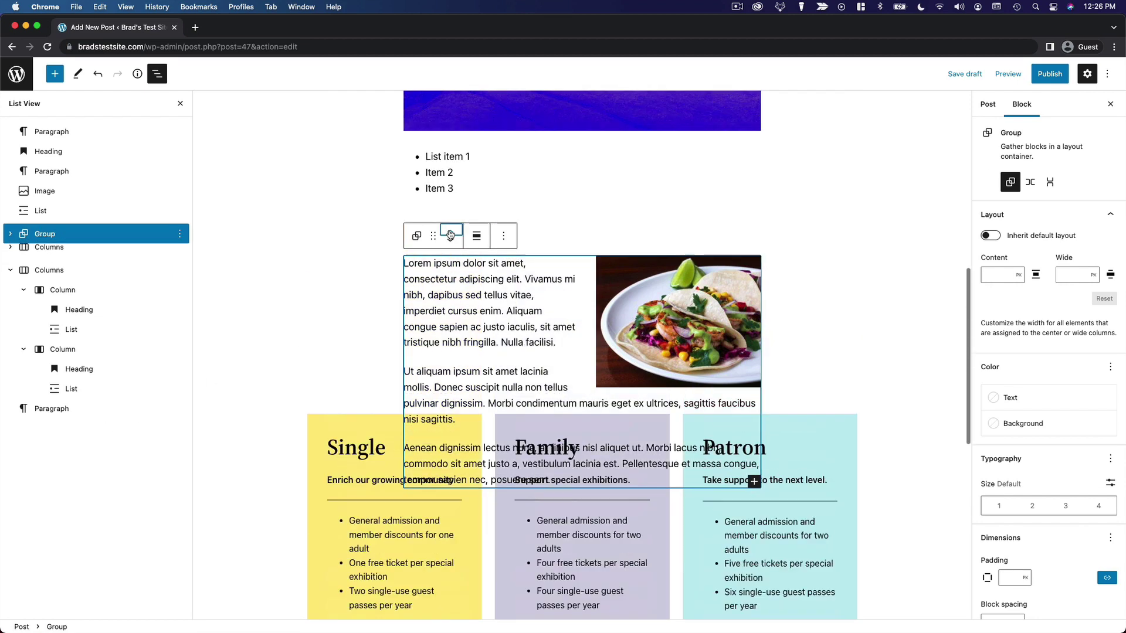
{"action": "left_click", "coordinate": [450, 233]}
{"action": "left_click", "coordinate": [449, 233]}
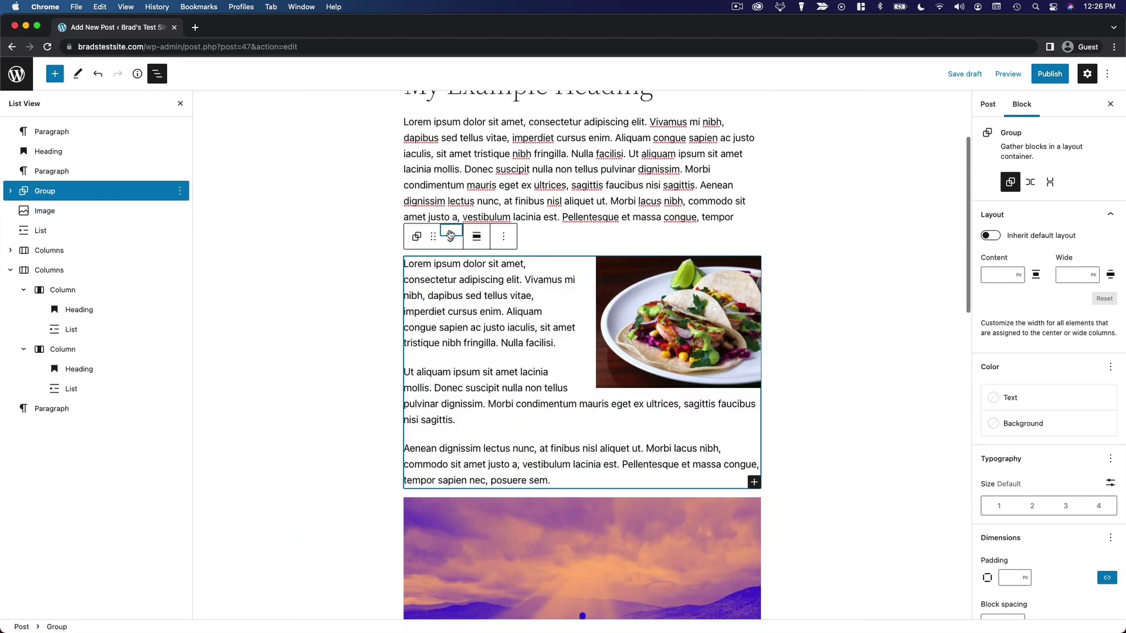
Drag the group back between the pricing columns and the Pros/Cons columns.
{"action": "left_click_drag", "start_coordinate": [432, 236], "coordinate": [458, 247]}
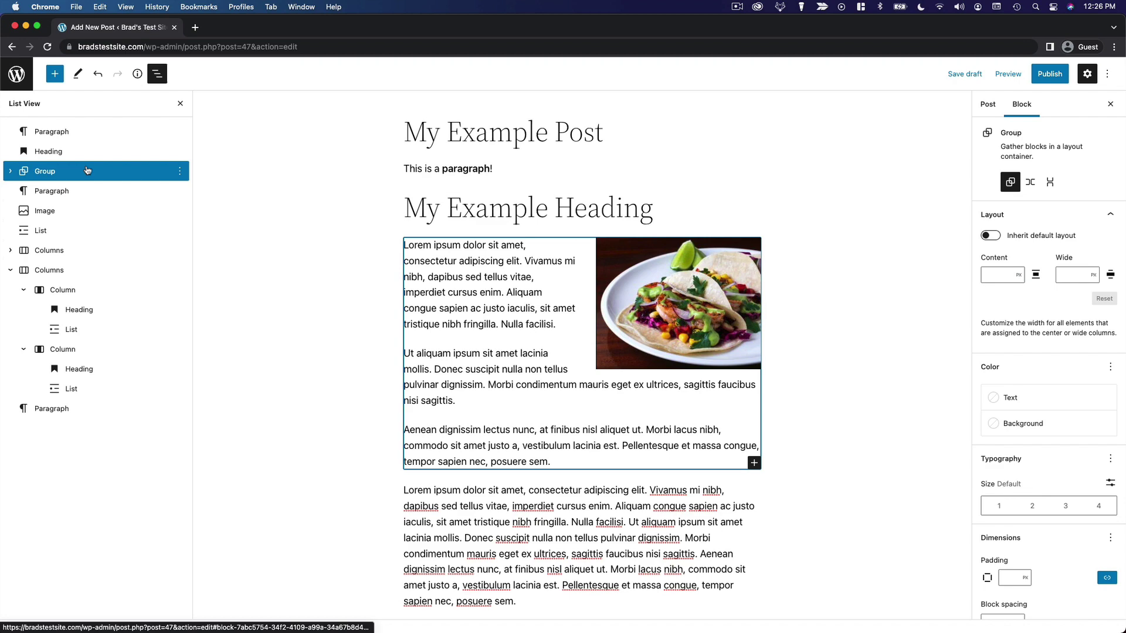
{"action": "left_click_drag", "start_coordinate": [86, 170], "coordinate": [56, 251]}
{"action": "scroll", "coordinate": [486, 447], "scroll_direction": "down", "scroll_amount": 10}
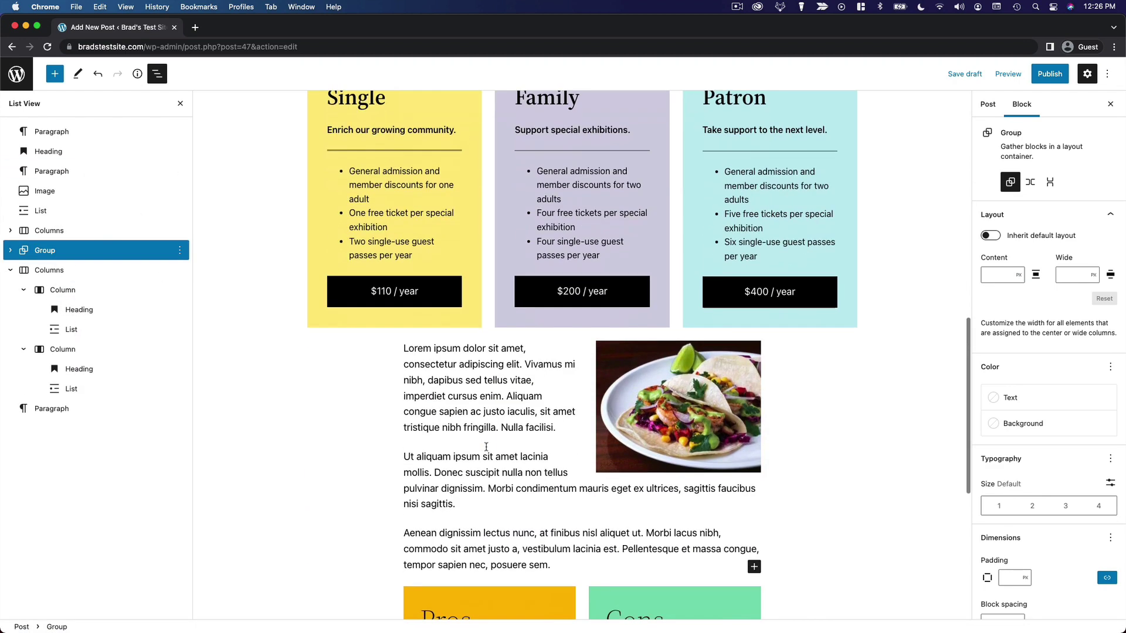
{"action": "scroll", "coordinate": [486, 447], "scroll_direction": "down", "scroll_amount": 2}
{"action": "left_click", "coordinate": [754, 465]}
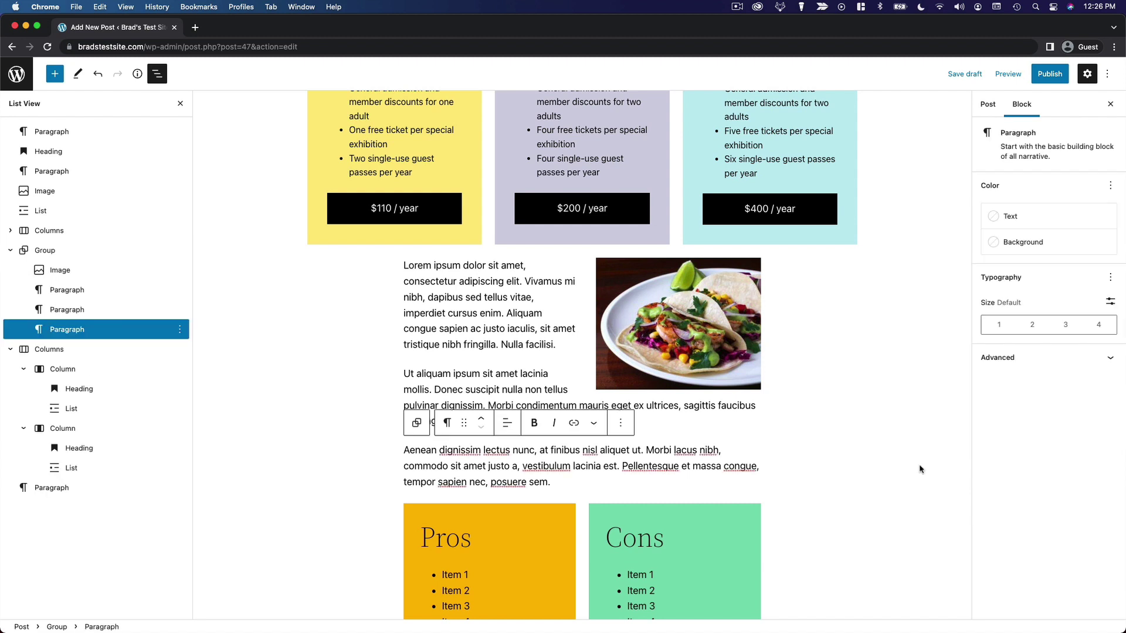